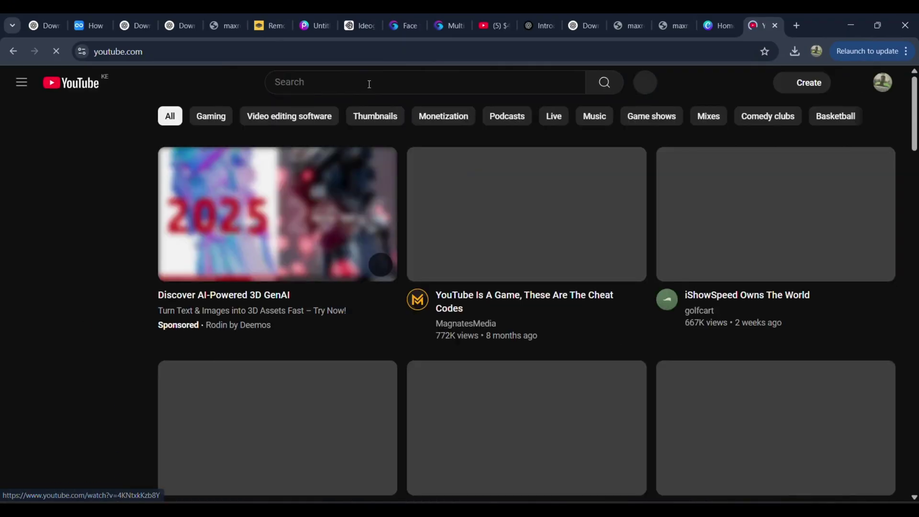
# Step: Search YouTube for mrbeast and open the MrBeast channel page
pyautogui.click(369, 82)
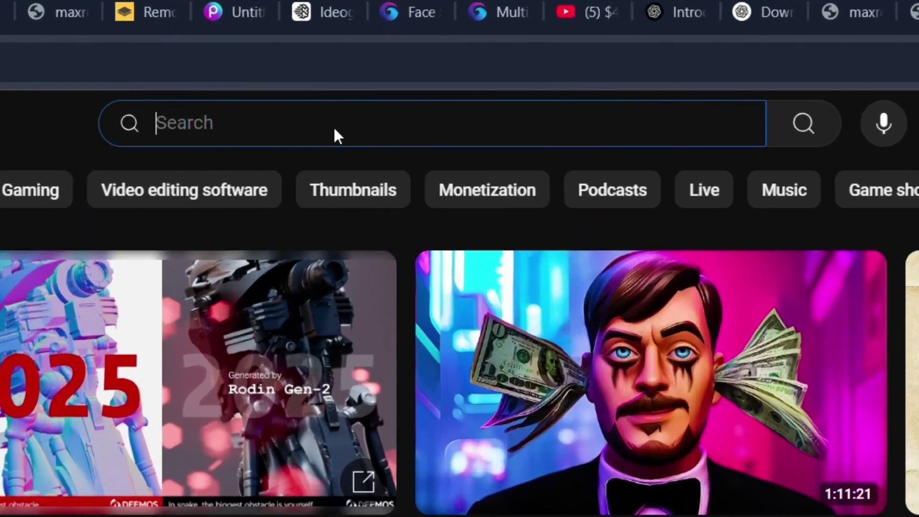
pyautogui.write('Mrbeast')
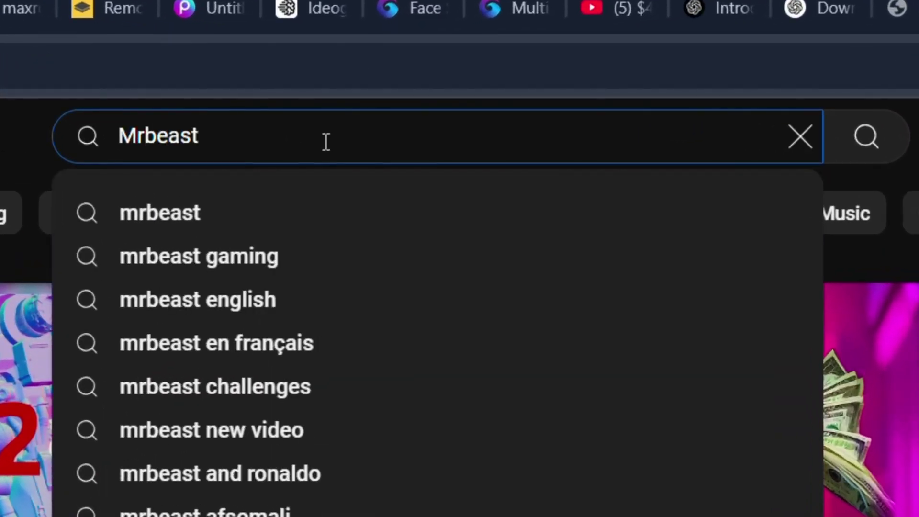
pyautogui.press('Return')
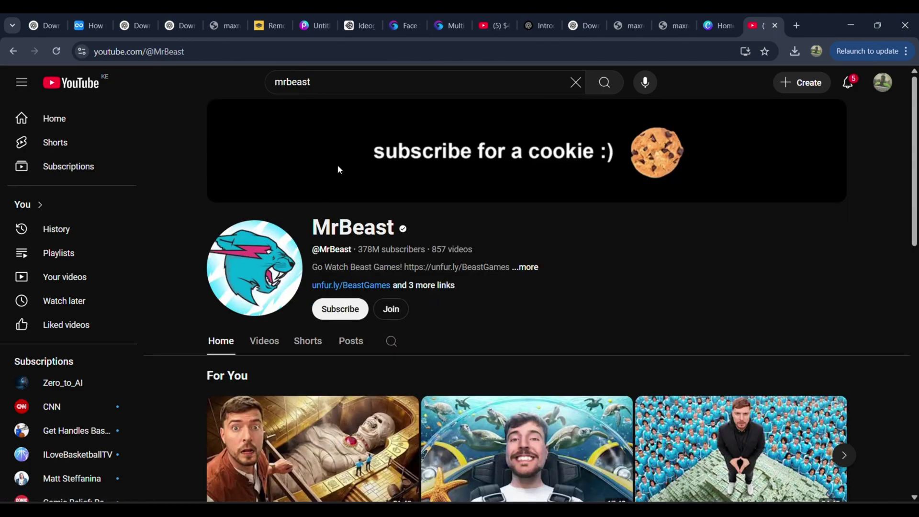
# Step: Show the MrBeast channel's videos sorted by Popular
pyautogui.scroll(-4, 447, 287)
pyautogui.click(263, 124)
pyautogui.click(271, 158)
pyautogui.click(289, 168)
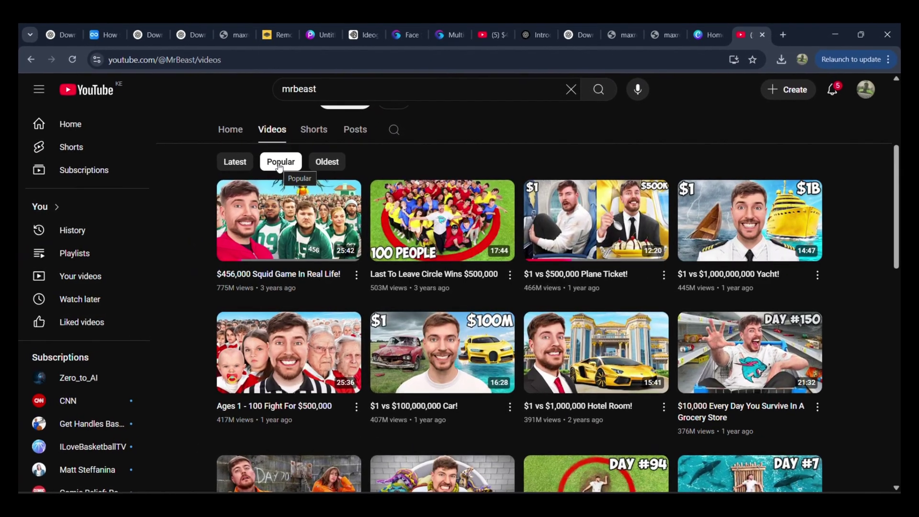
# Step: Look through the thumbnails of the MrBeast channel's most popular videos
pyautogui.scroll(-1, 183, 288)
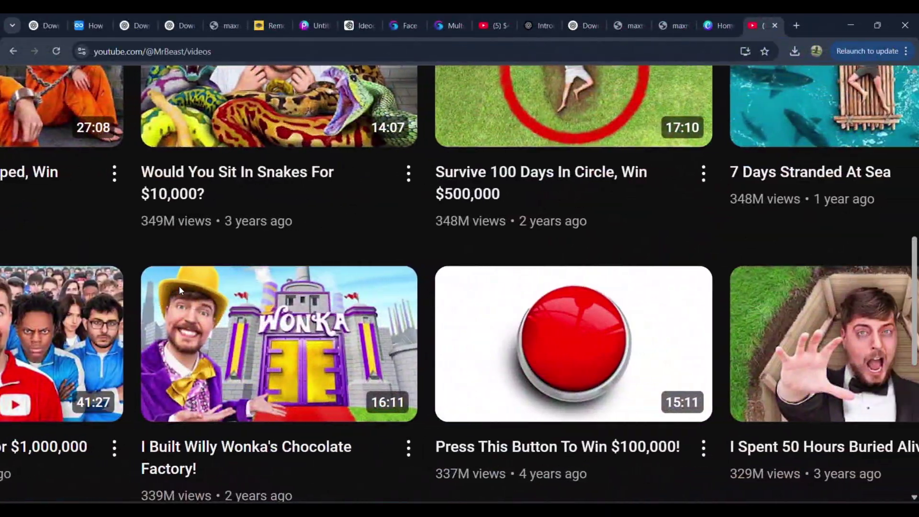
pyautogui.hscroll(5, 180, 287)
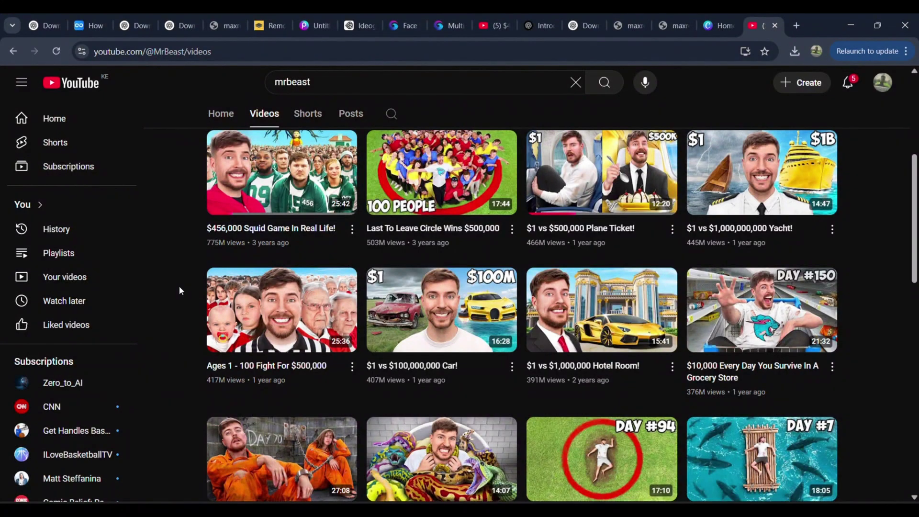
pyautogui.scroll(-1, 179, 287)
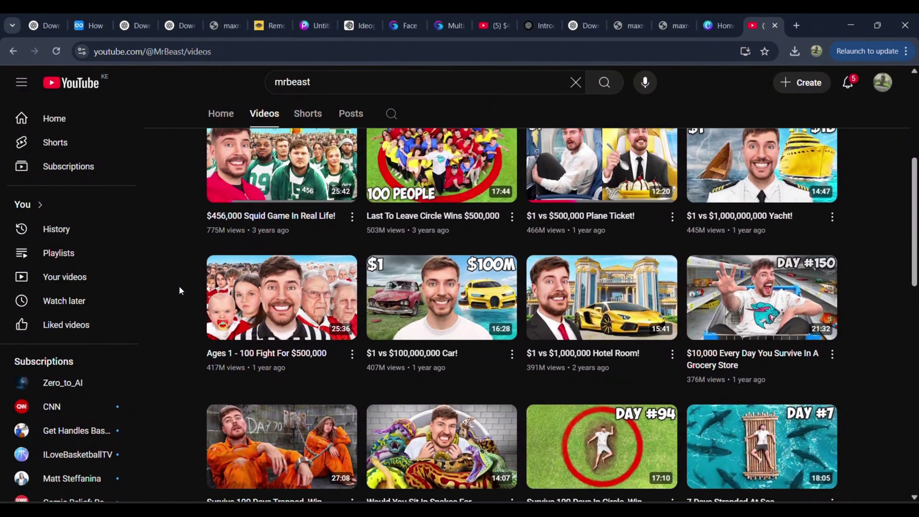
pyautogui.scroll(-1, 150, 290)
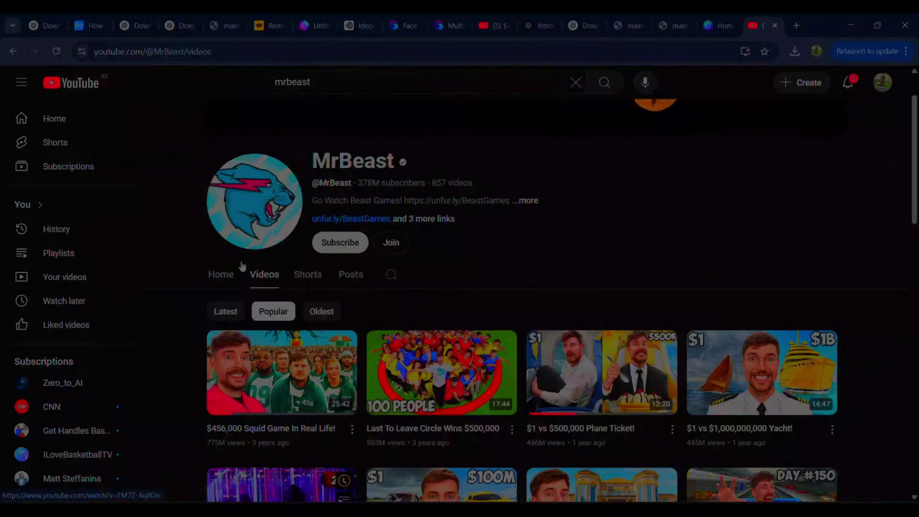
pyautogui.scroll(1, 240, 265)
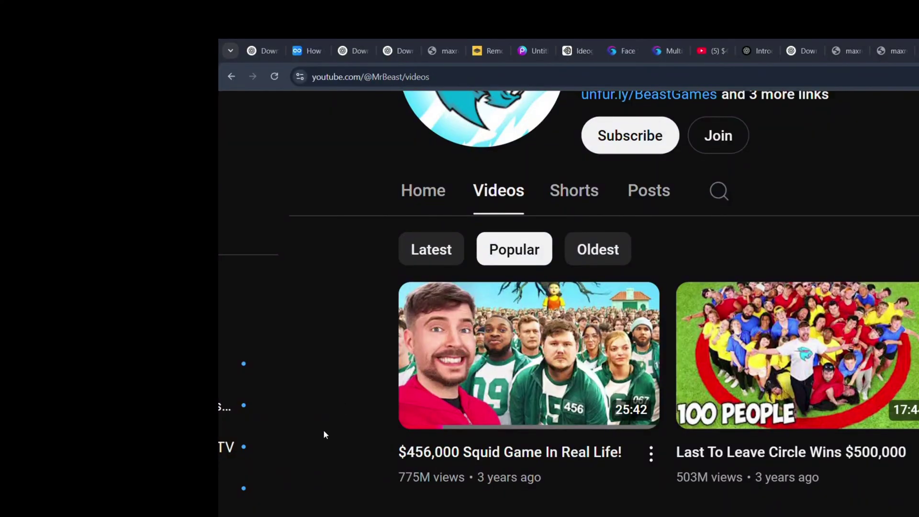
pyautogui.scroll(-2, 325, 432)
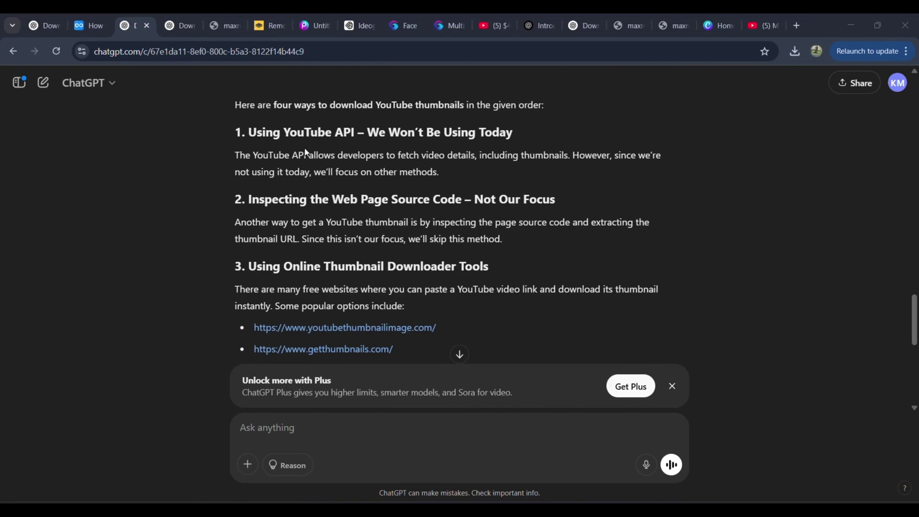
# Step: Switch to the existing ChatGPT conversation and read its four ways to download YouTube thumbnails, including the URL trick
pyautogui.scroll(-1, 306, 153)
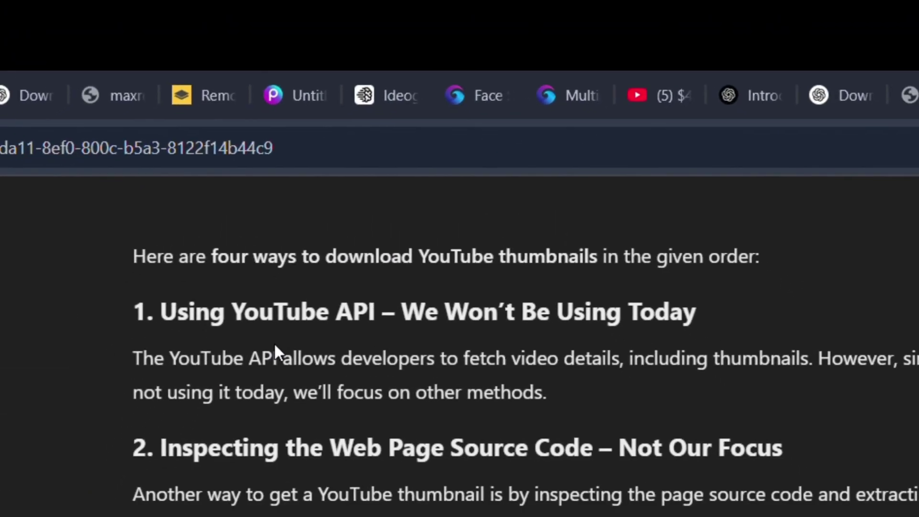
pyautogui.scroll(-4, 275, 337)
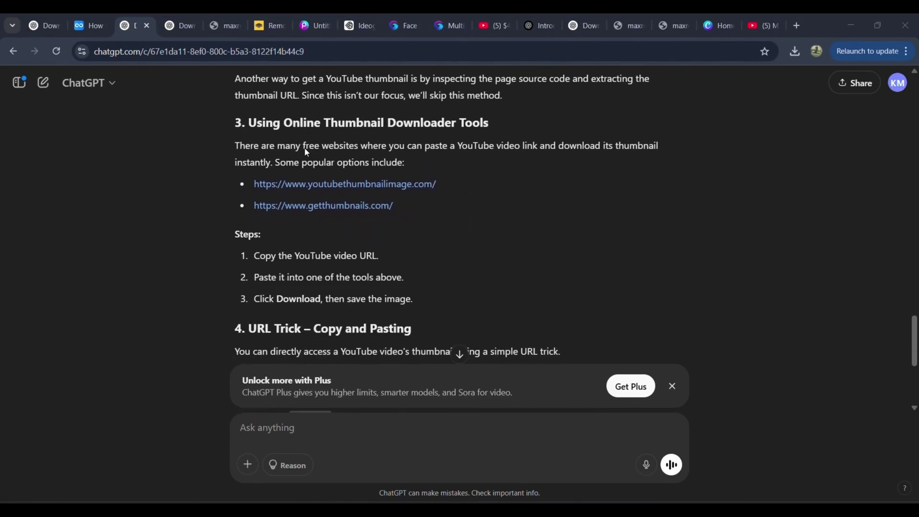
pyautogui.scroll(3, 304, 147)
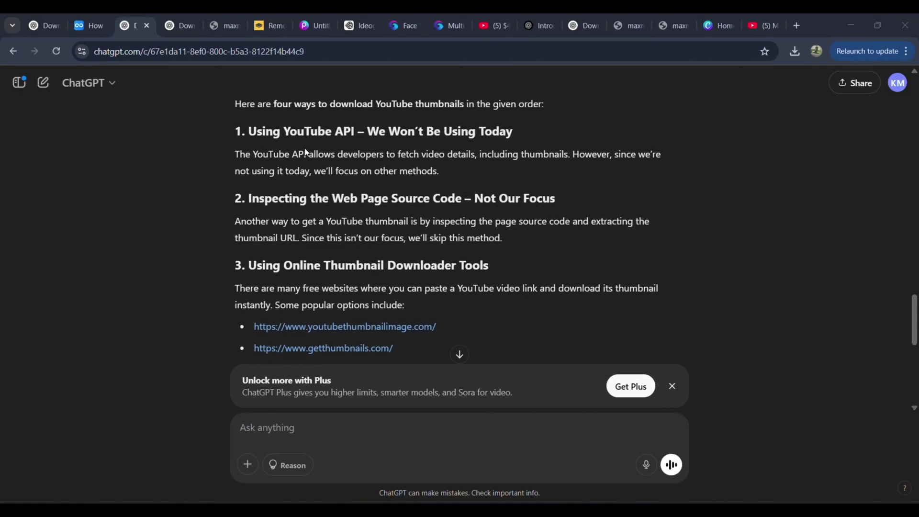
pyautogui.scroll(-3, 305, 153)
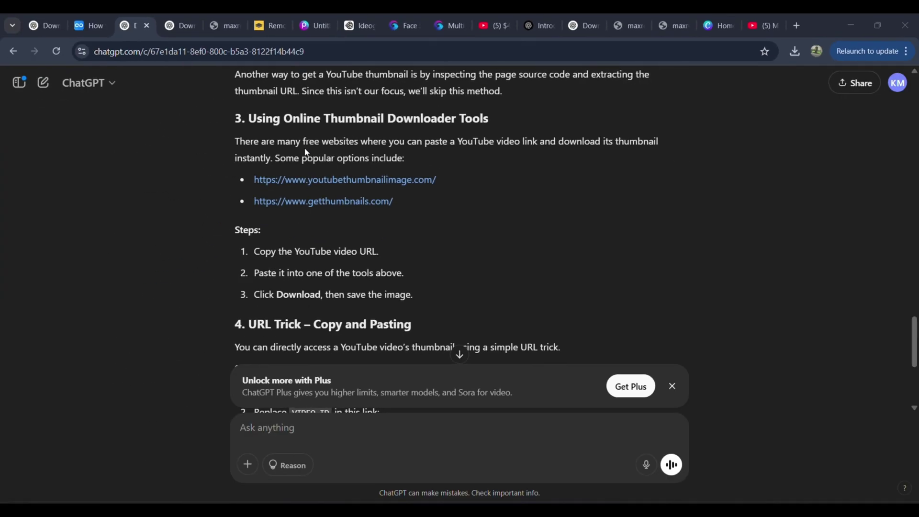
pyautogui.scroll(-3, 305, 153)
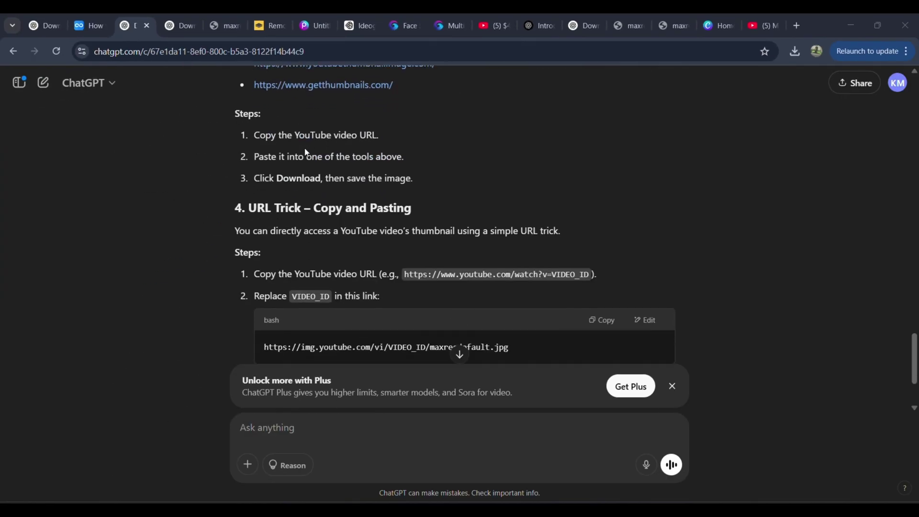
pyautogui.scroll(-1, 301, 149)
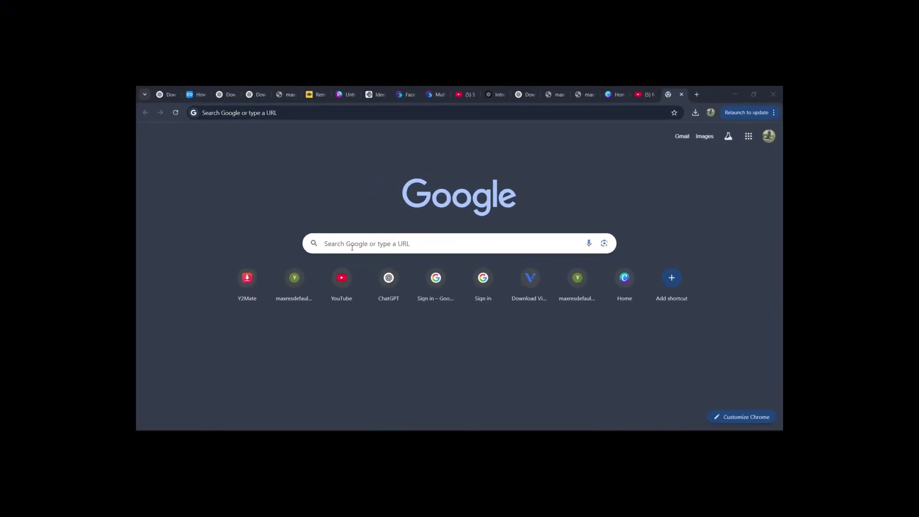
# Step: Find ChatGPT through a Google search, open it and ask "How do i download a Youtube video thumbnail??"
pyautogui.click(353, 247)
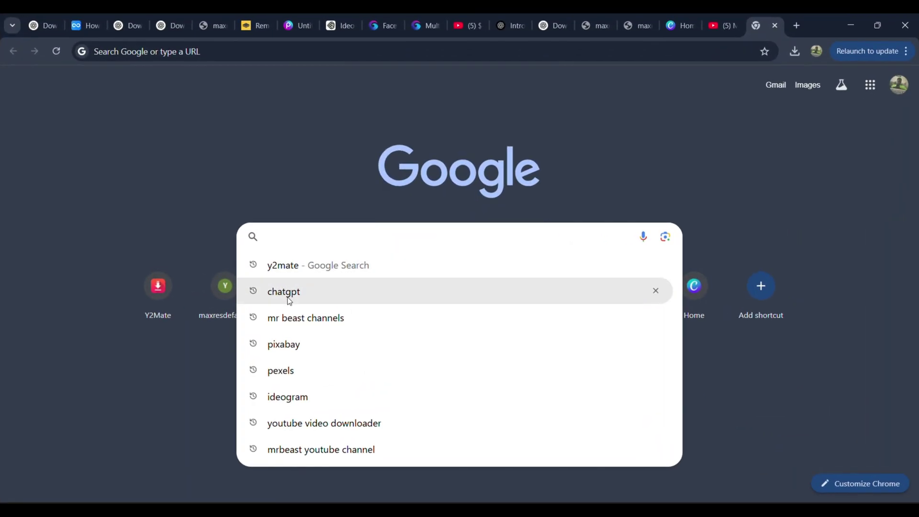
pyautogui.click(288, 298)
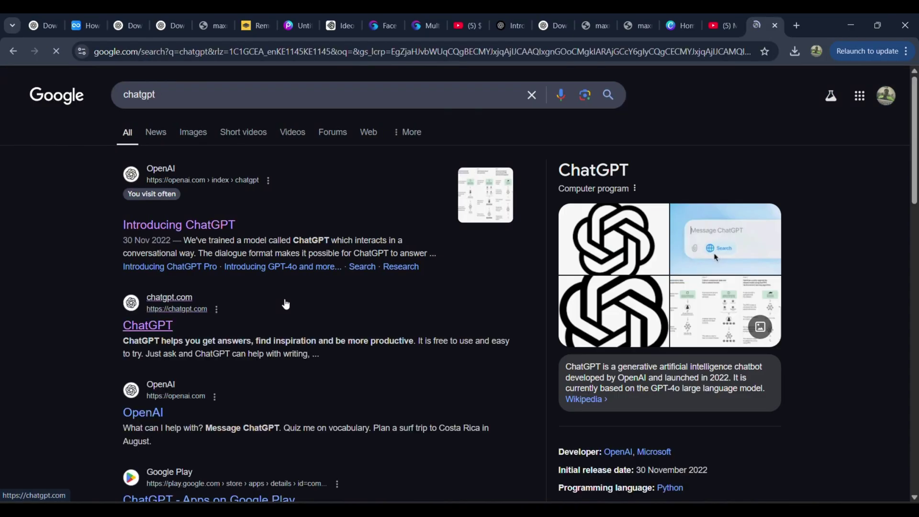
pyautogui.write('ow ')
pyautogui.write('do i download a Youtube video thumbnail')
pyautogui.write('??')
pyautogui.press('Return')
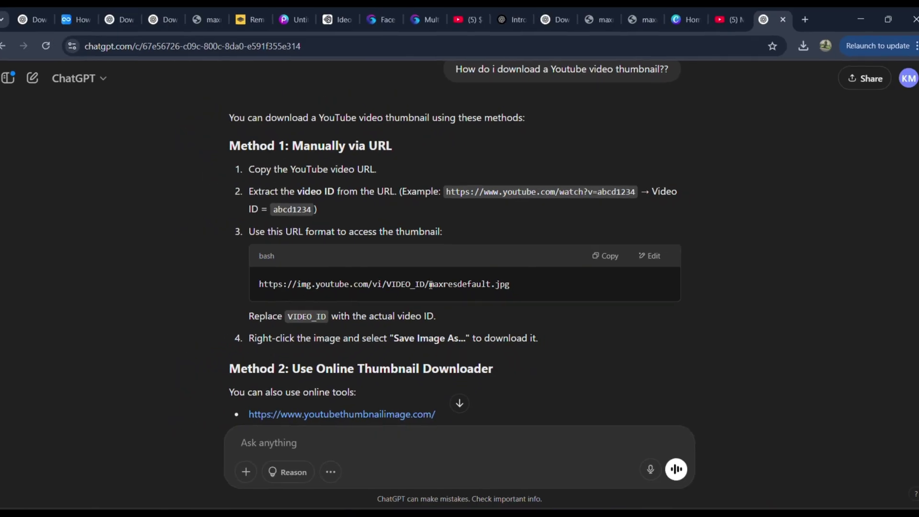
pyautogui.moveTo(432, 284); pyautogui.dragTo(472, 284)
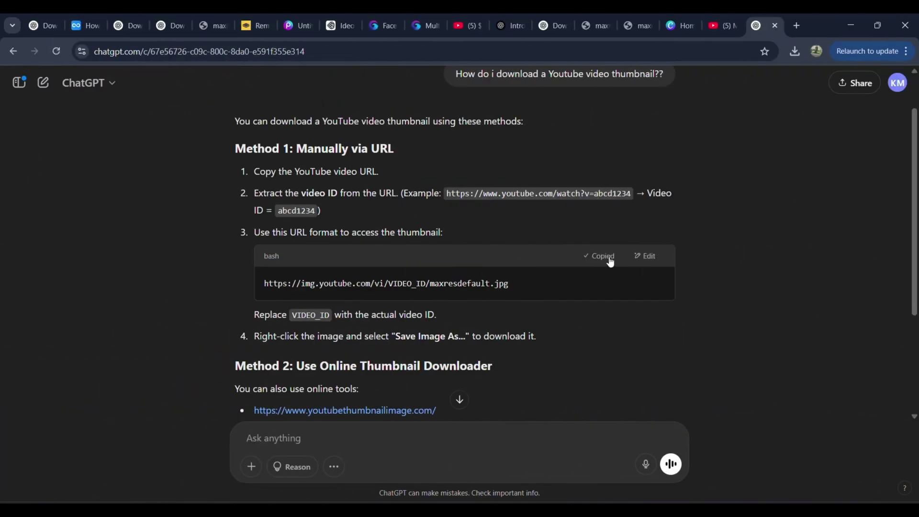
pyautogui.moveTo(385, 284); pyautogui.dragTo(401, 286)
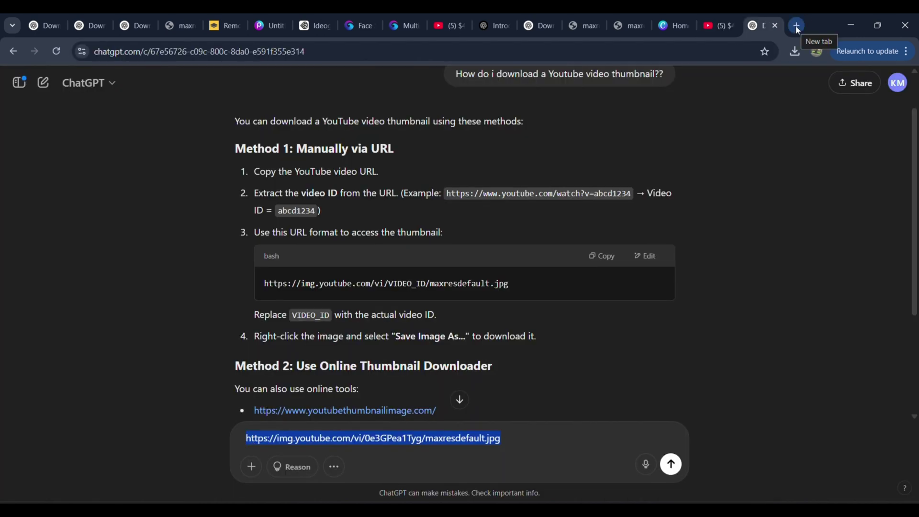
pyautogui.click(796, 26)
pyautogui.write('https://img.youtube.com/vi/0e3GPea1Tyg/maxresdefault.jpg')
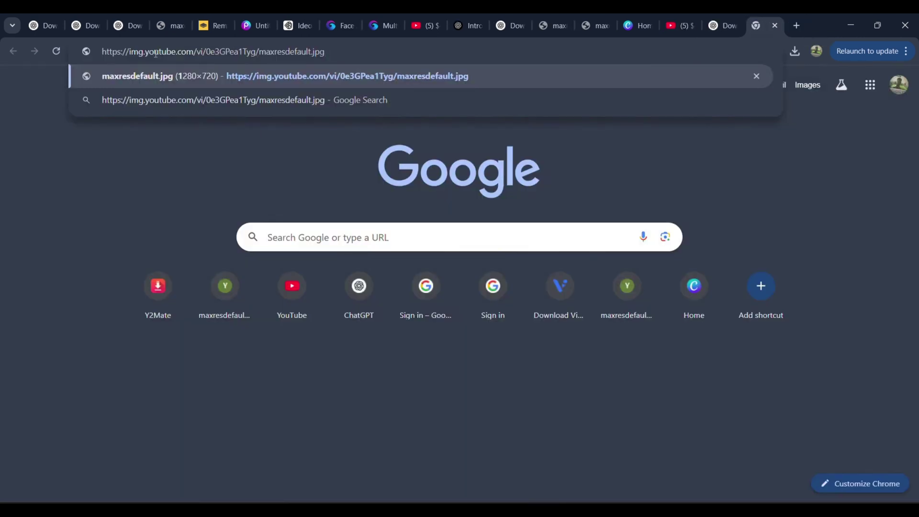
pyautogui.click(510, 78)
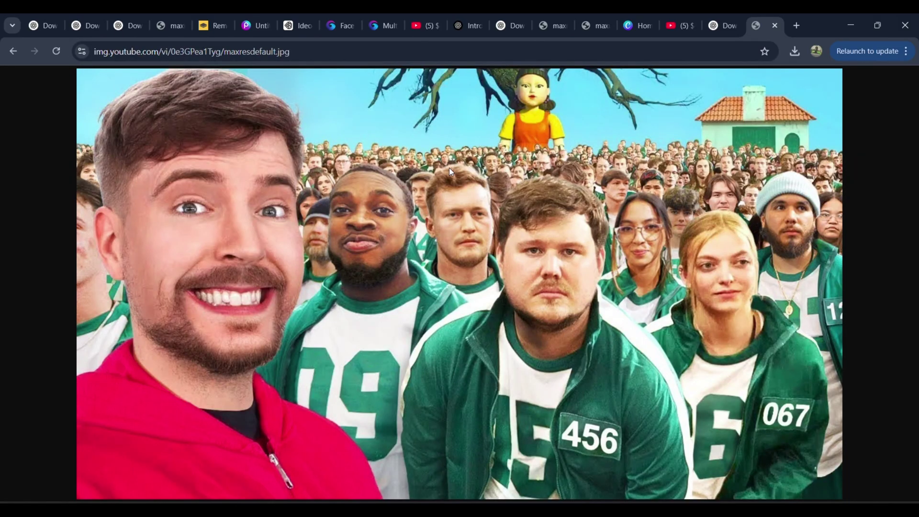
# Step: Save the full-size thumbnail to the Downloads folder as a JPEG with a file name starting with "Thumbnail M"
pyautogui.rightClick(655, 257)
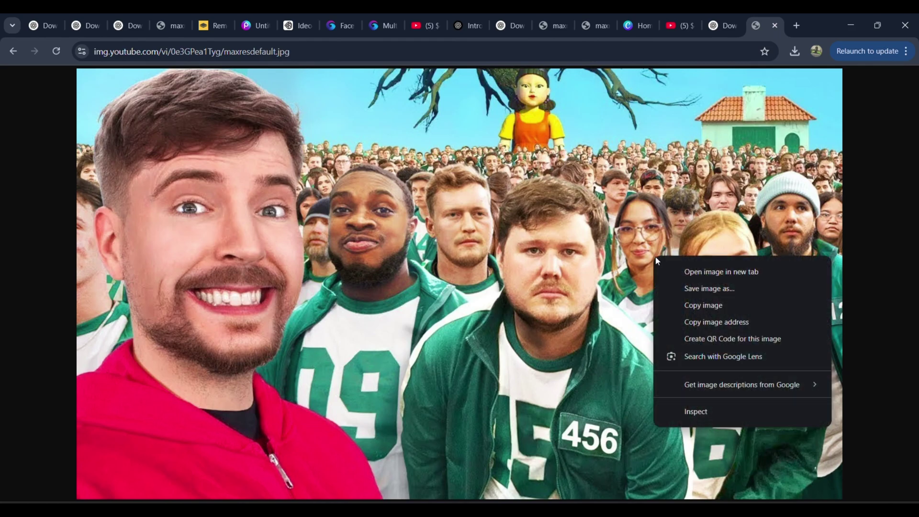
pyautogui.click(694, 288)
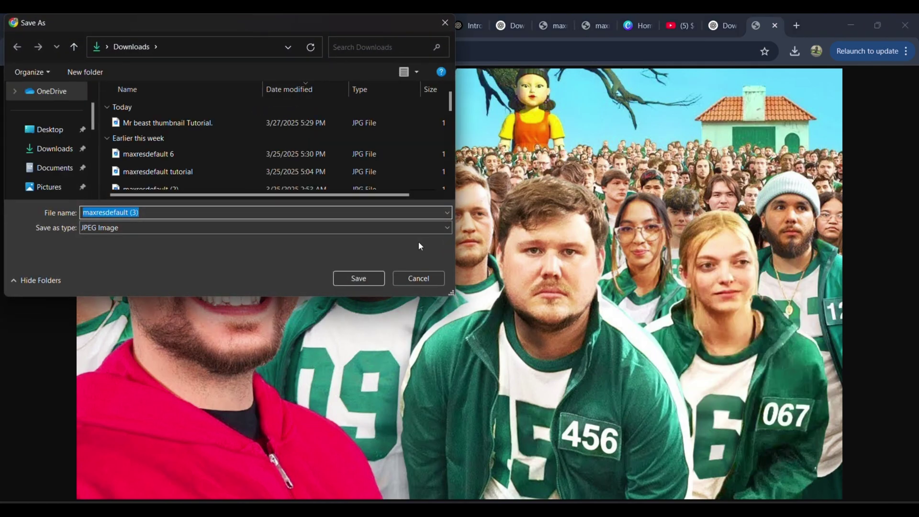
pyautogui.write('Thumbnail M')
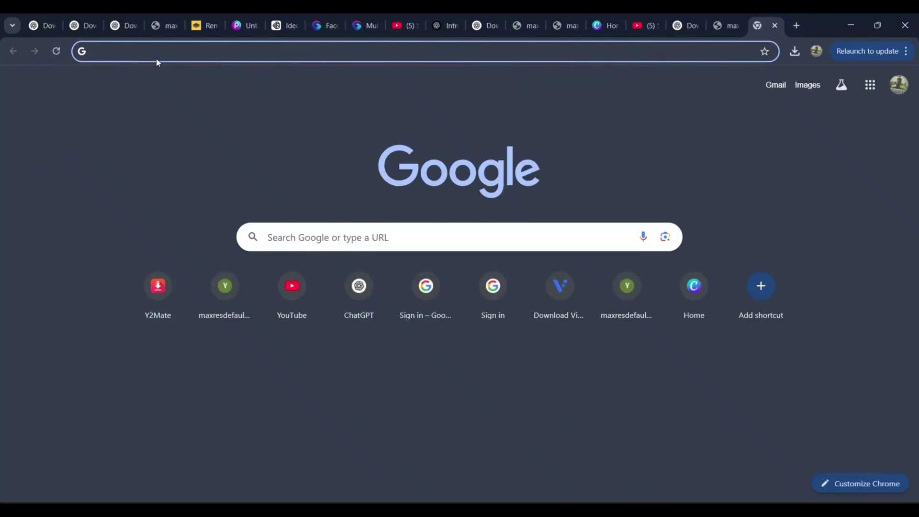
pyautogui.write('www.canva')
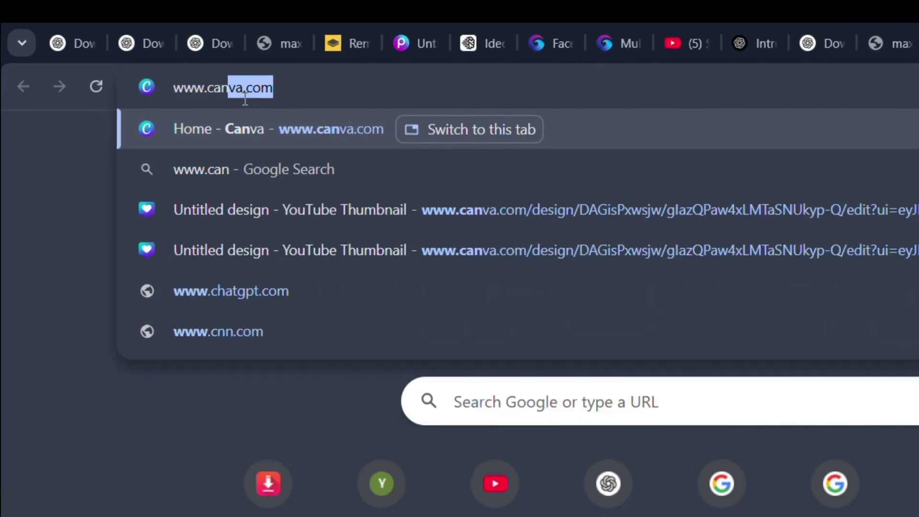
pyautogui.write('.com')
pyautogui.press('Return')
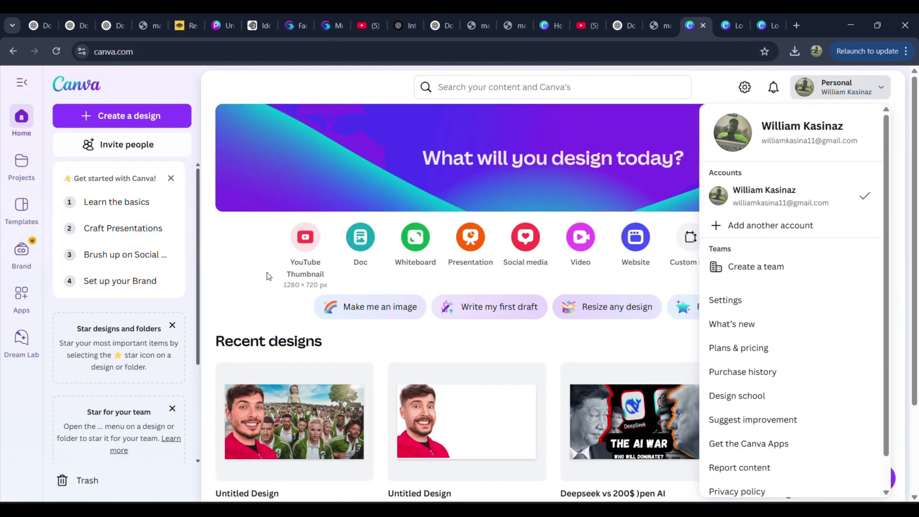
# Step: Create a blank YouTube Thumbnail design and place the saved thumbnail image on it so it fills the page
pyautogui.click(269, 276)
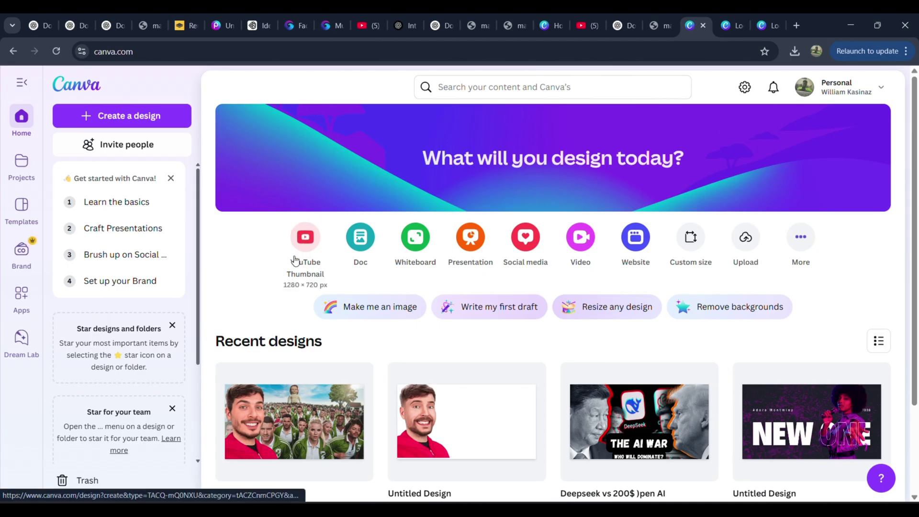
pyautogui.click(304, 232)
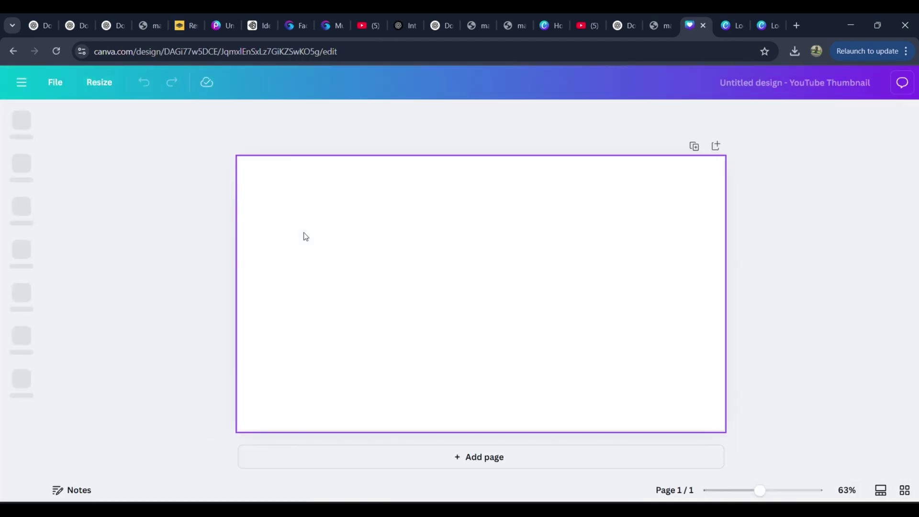
pyautogui.moveTo(704, 141); pyautogui.dragTo(390, 315)
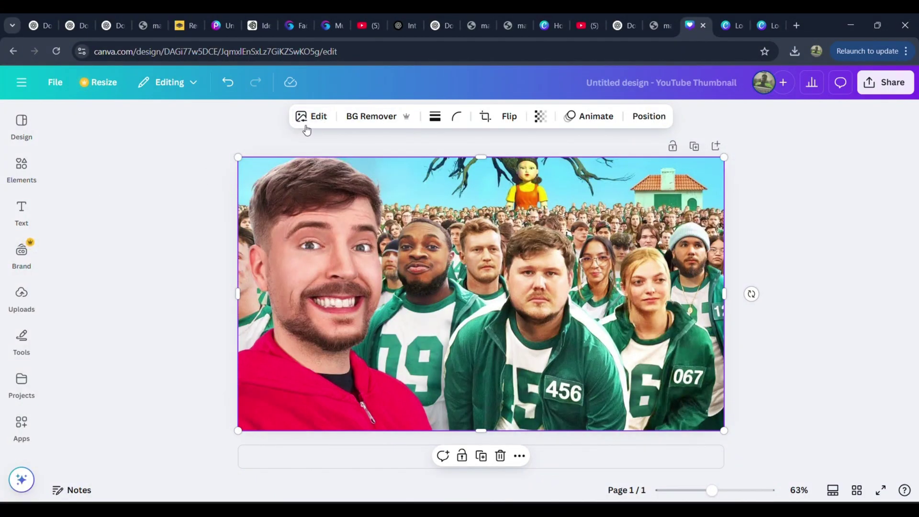
# Step: Use Magic Grab on the thumbnail to separate the smiling man in the red hoodie from the background
pyautogui.click(302, 124)
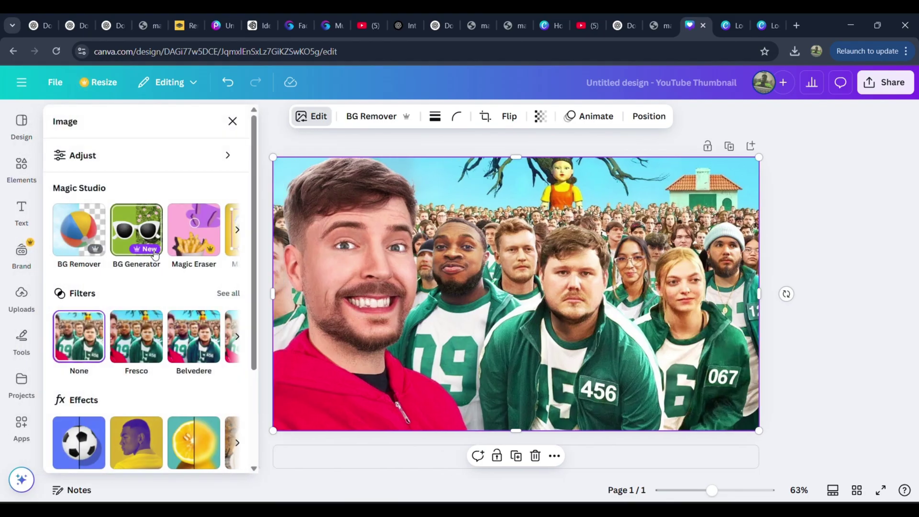
pyautogui.hscroll(2, 177, 249)
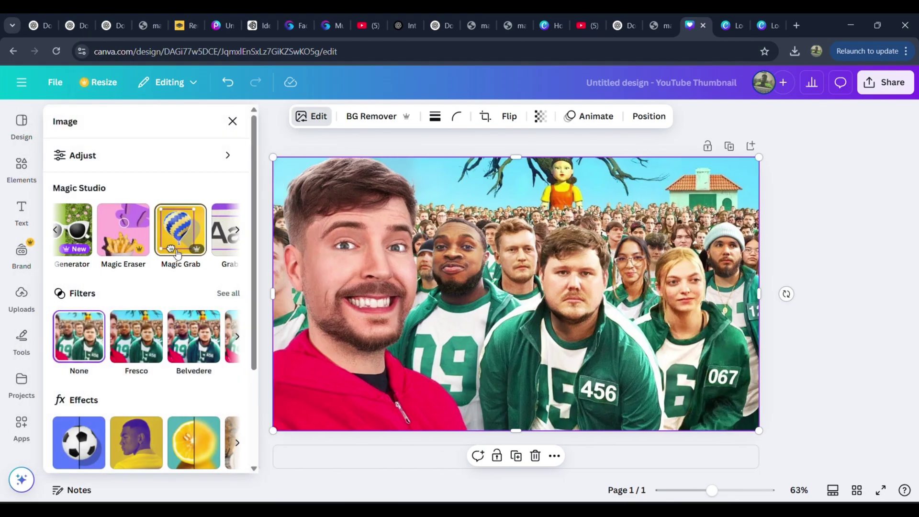
pyautogui.click(179, 236)
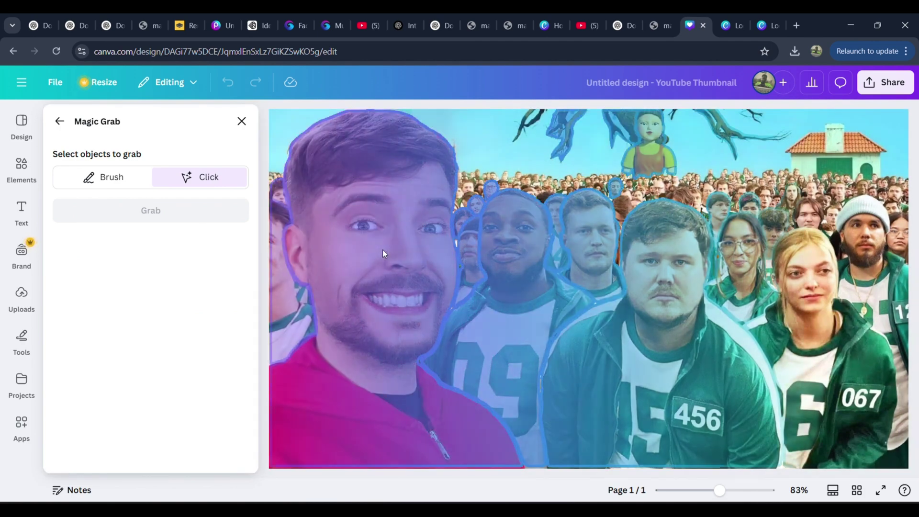
pyautogui.click(383, 249)
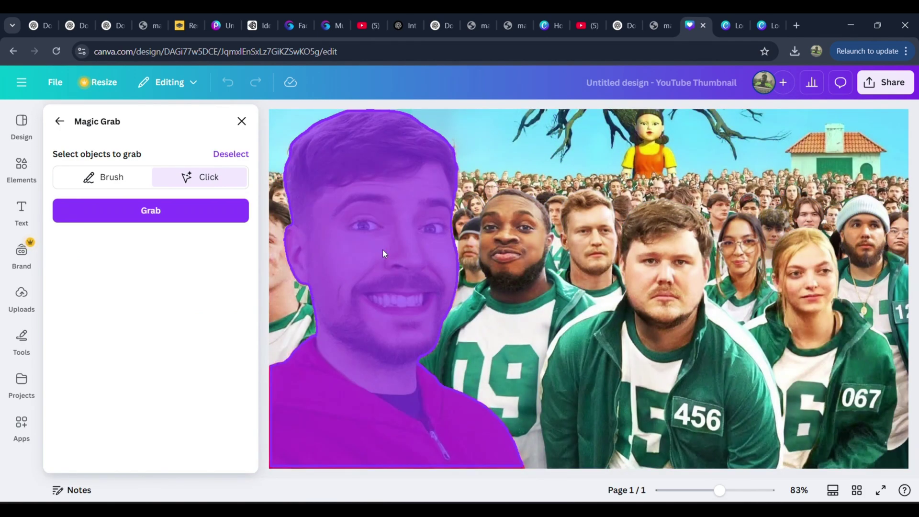
pyautogui.click(193, 217)
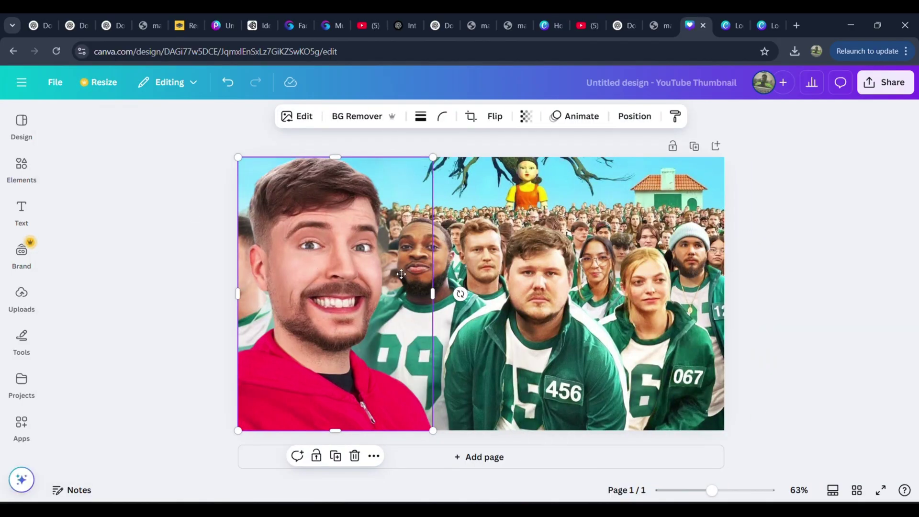
# Step: Move the cut-out man in the red hoodie to the opposite side of the page, uncovering the background behind him
pyautogui.moveTo(401, 274); pyautogui.dragTo(655, 275)
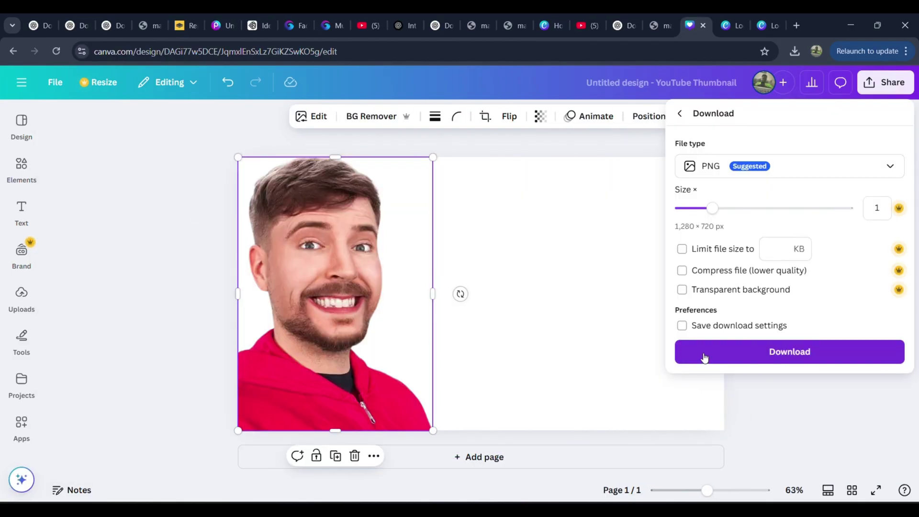
pyautogui.click(704, 356)
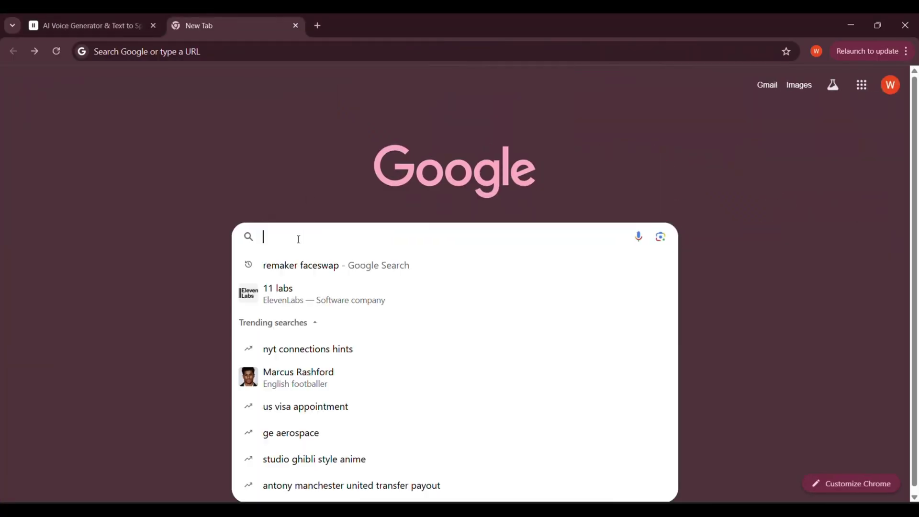
# Step: Search Google for "remaker faceswap" and open Remaker's Face Swap Online Free page
pyautogui.write('remaker')
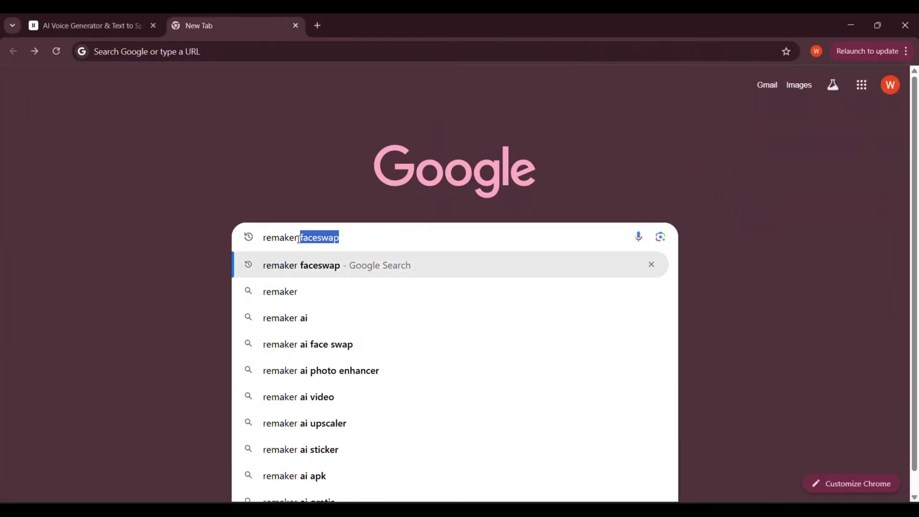
pyautogui.write(' faceswap')
pyautogui.press('Return')
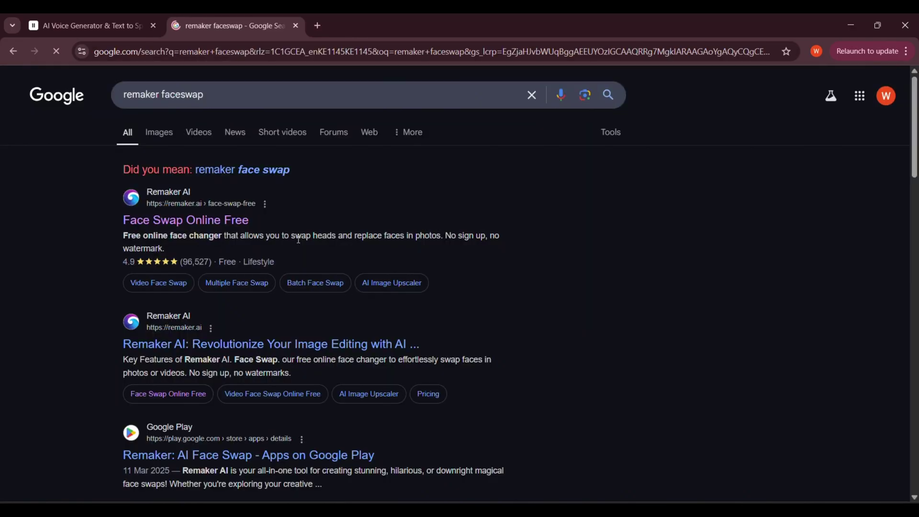
pyautogui.click(213, 221)
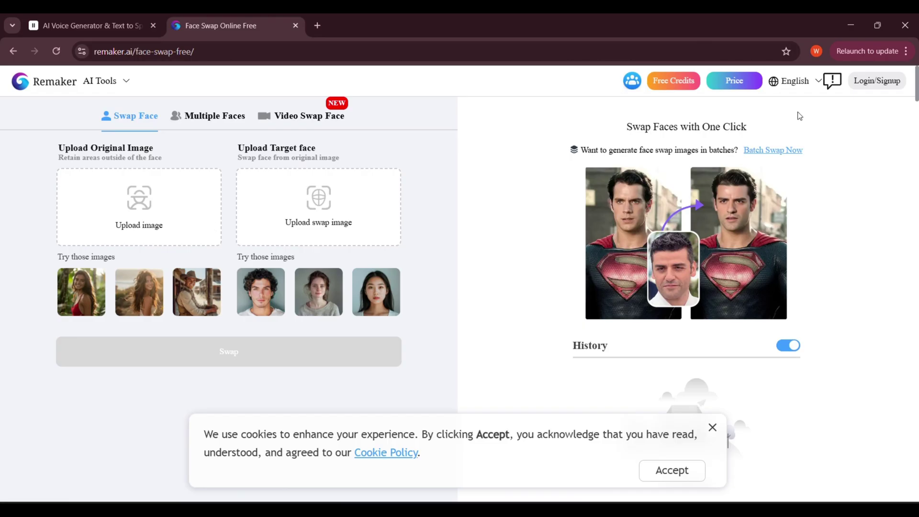
pyautogui.click(872, 81)
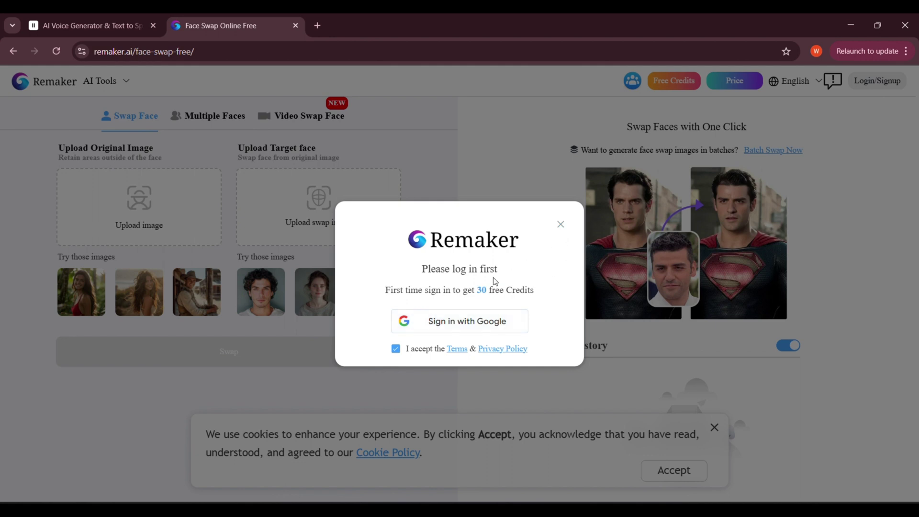
pyautogui.click(395, 349)
pyautogui.click(560, 224)
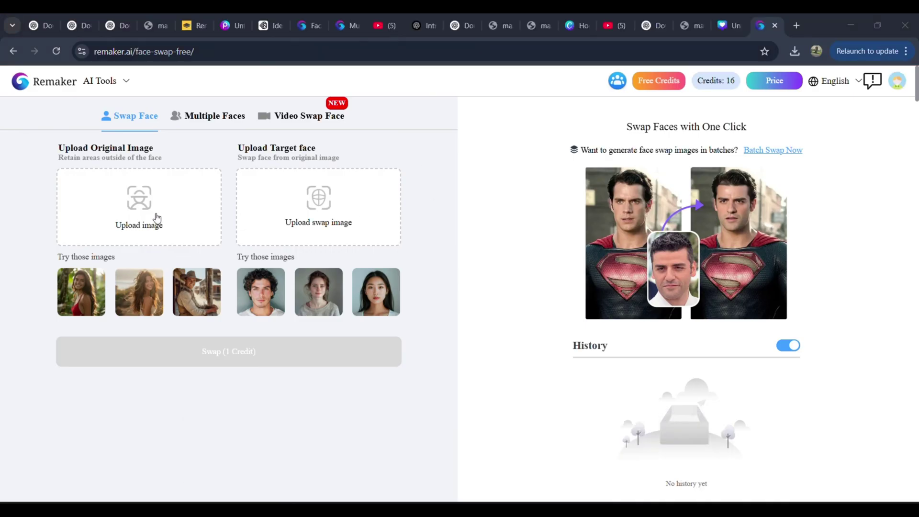
# Step: Upload "Untitled design (5)" from the Downloads folder as the original image for the face swap
pyautogui.click(139, 219)
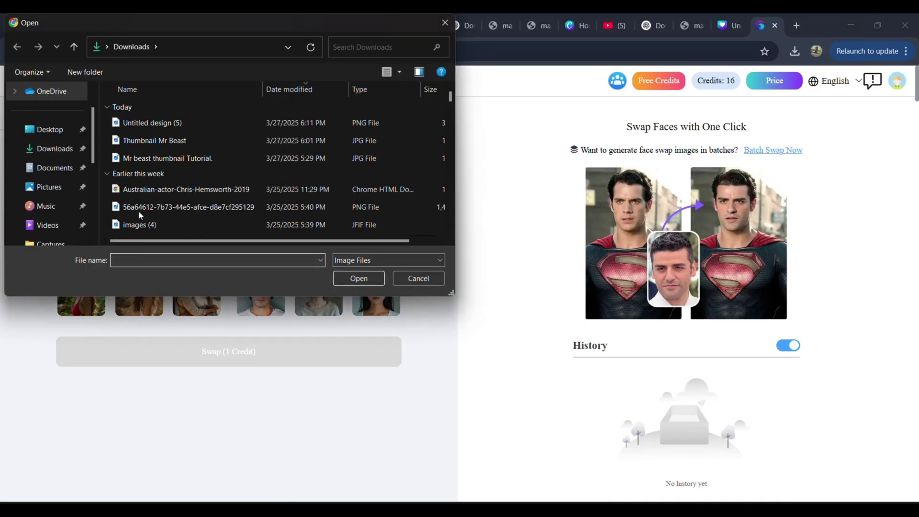
pyautogui.click(154, 123)
pyautogui.click(358, 278)
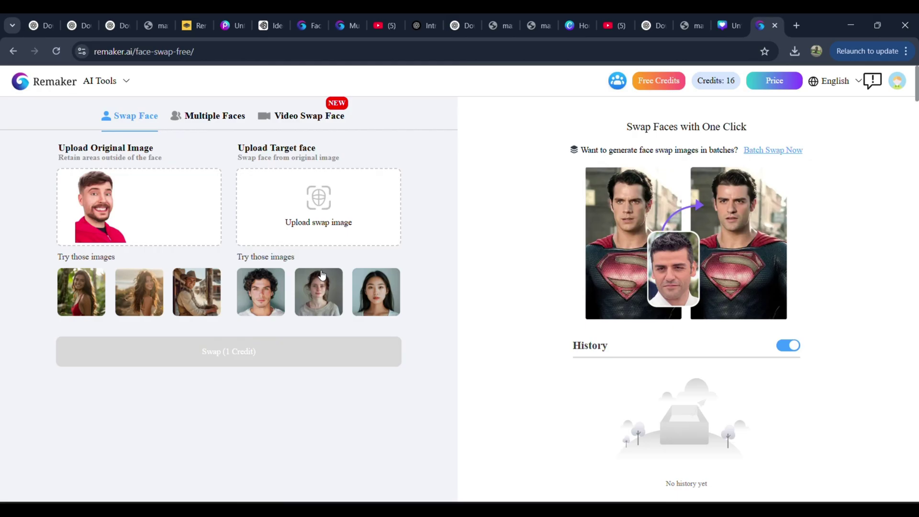
# Step: Choose the sample curly-haired man as the target face, run the swap and download the swapped image
pyautogui.click(268, 306)
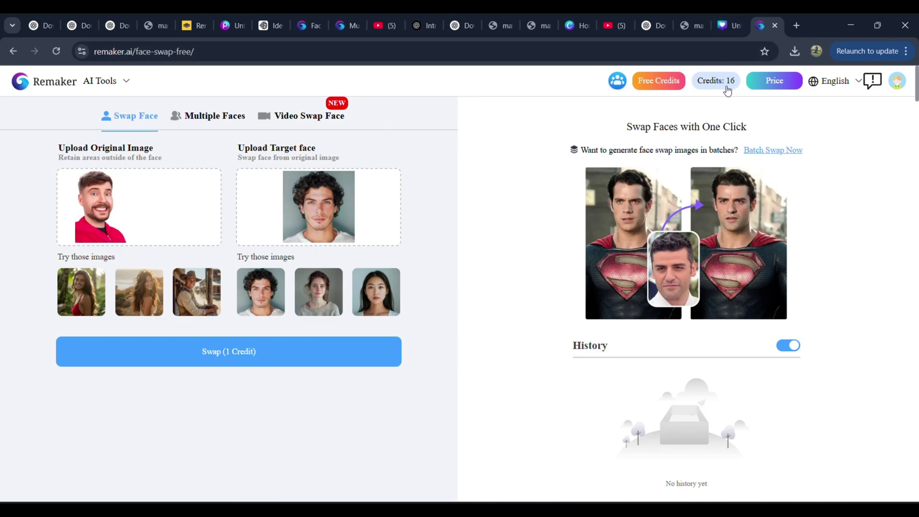
pyautogui.click(251, 352)
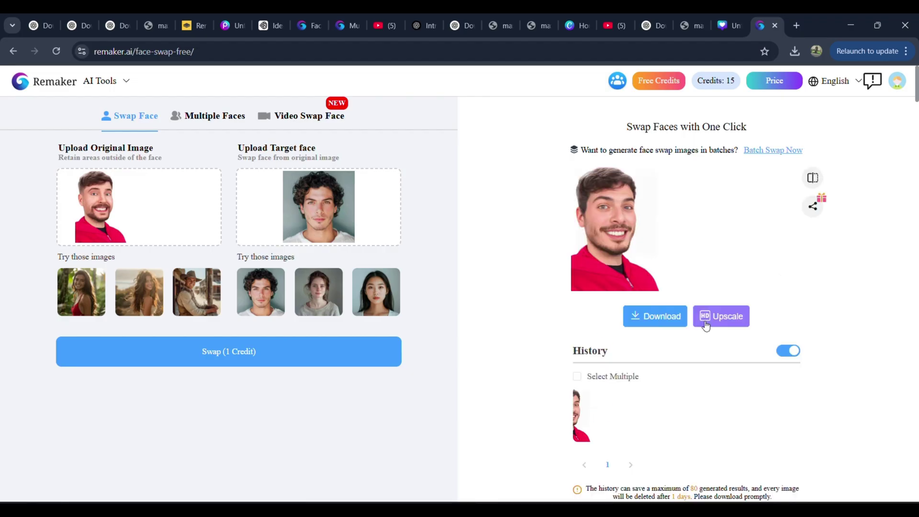
pyautogui.click(660, 317)
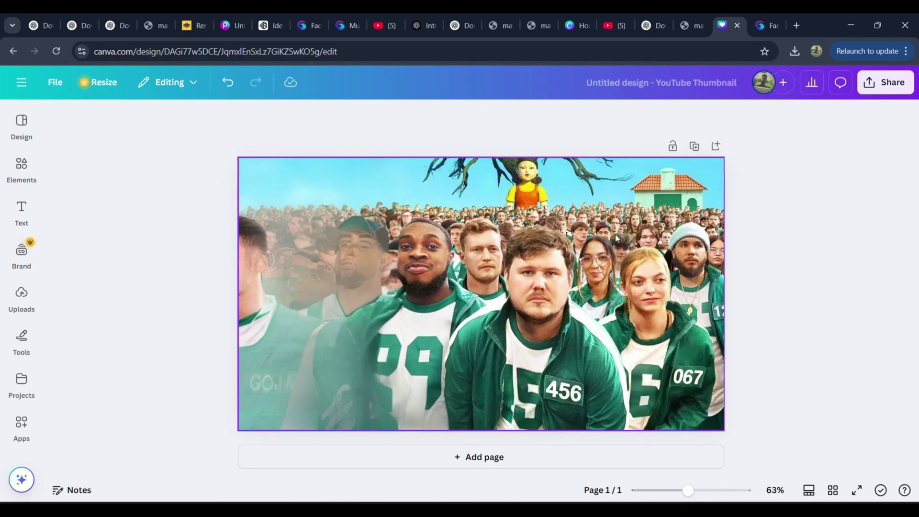
# Step: Copy the crowd background from the Canva design, switch to ChatGPT and copy the prompt written for that image
pyautogui.rightClick(543, 283)
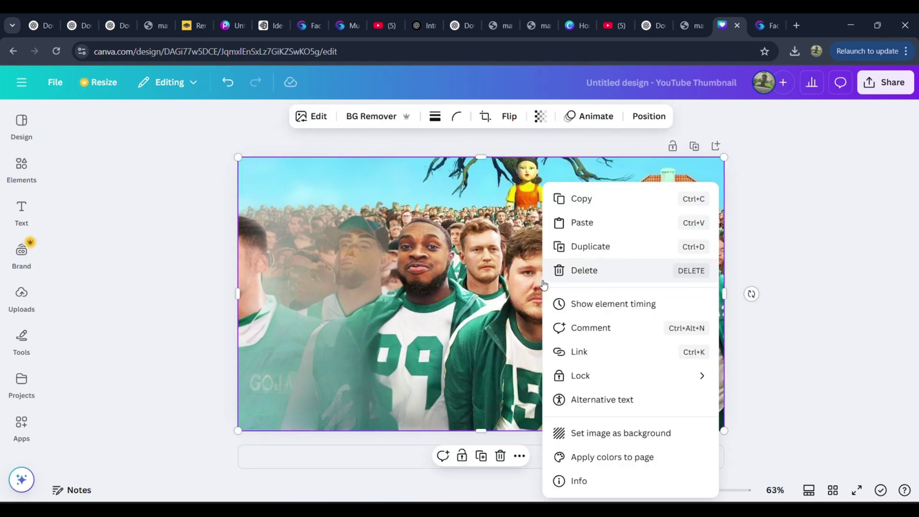
pyautogui.click(599, 198)
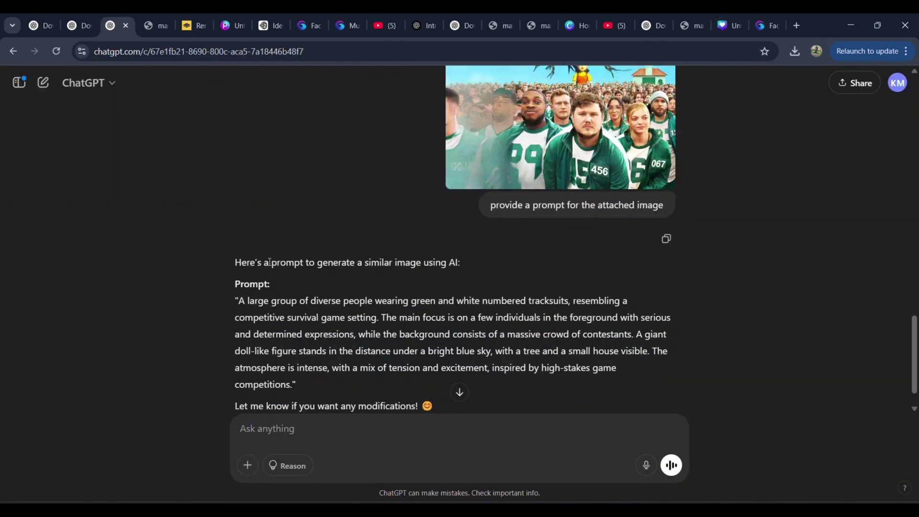
pyautogui.moveTo(268, 263); pyautogui.dragTo(457, 264)
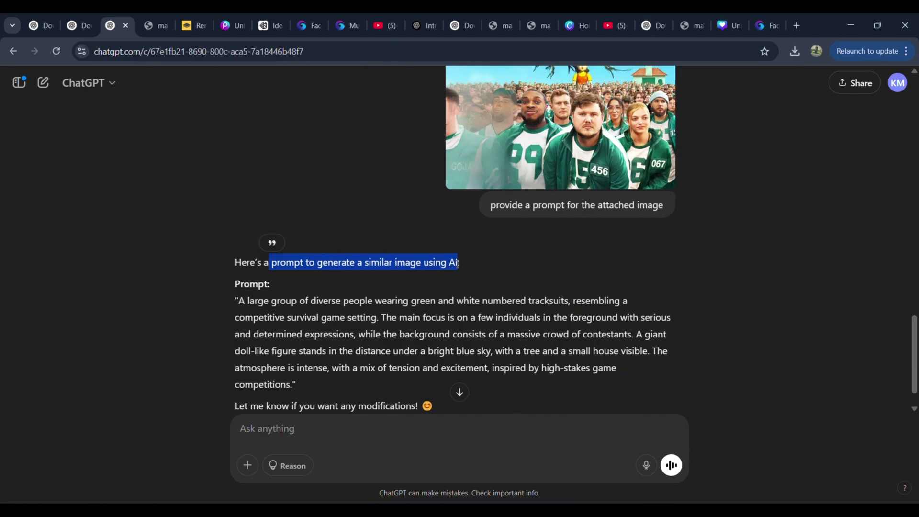
pyautogui.moveTo(206, 315); pyautogui.dragTo(230, 300)
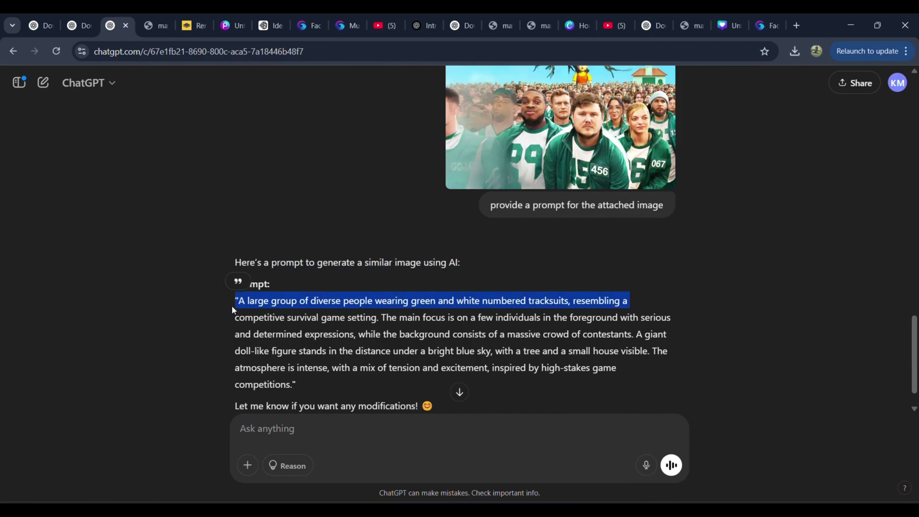
pyautogui.moveTo(292, 385); pyautogui.dragTo(237, 301)
# Step: Search for "ideogram" in a new browser tab, open the Ideogram site and paste the copied prompt as the image description
pyautogui.hotkey('ctrl', 't')
pyautogui.write('ideogram')
pyautogui.press('Return')
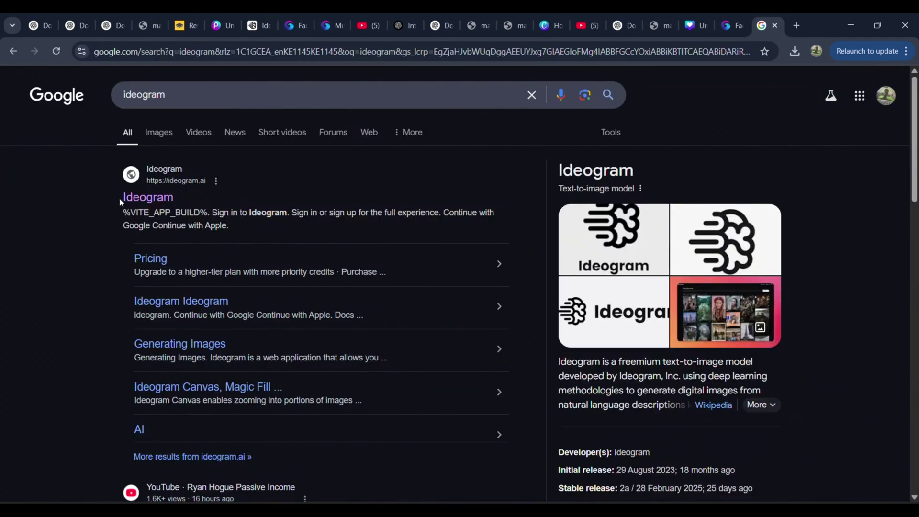
pyautogui.click(134, 200)
pyautogui.click(324, 158)
pyautogui.hotkey('ctrl', 'v')
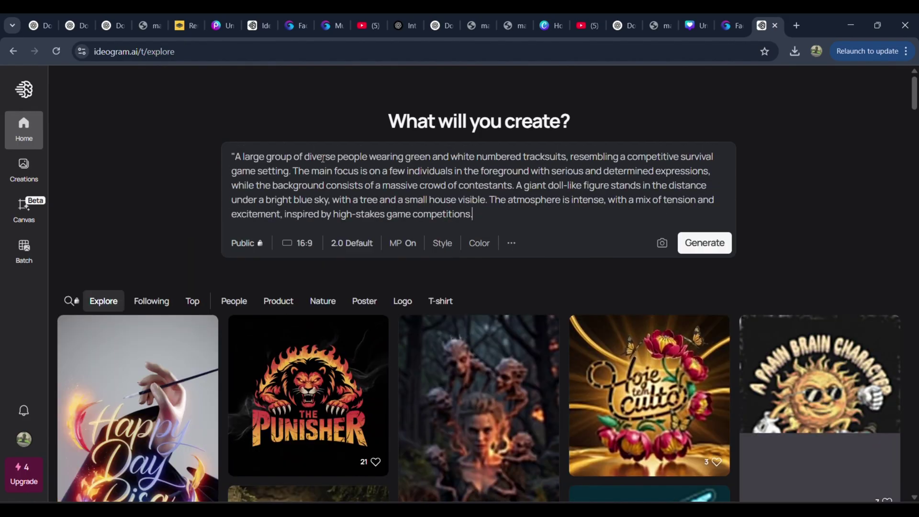
# Step: Open the aspect ratio setting and, in Creations, open the second-row crowd image with the bearded man and blonde woman in front
pyautogui.click(304, 243)
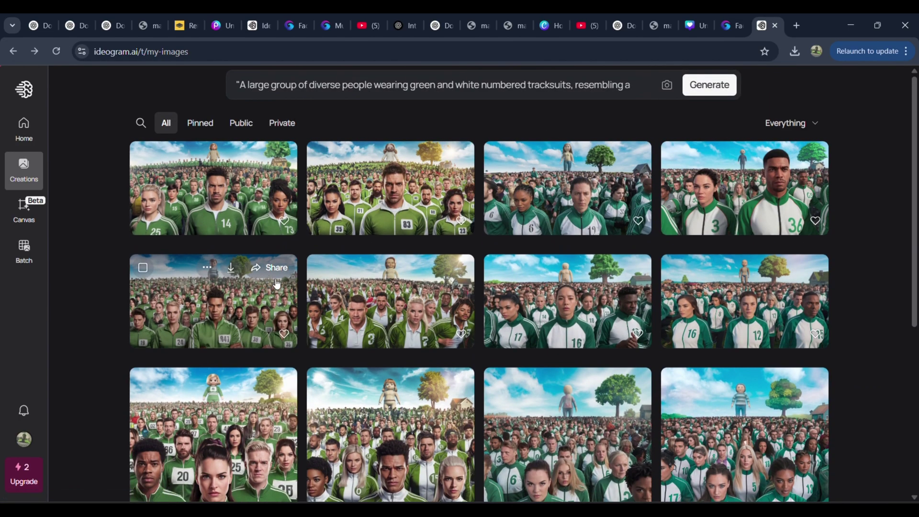
pyautogui.click(345, 318)
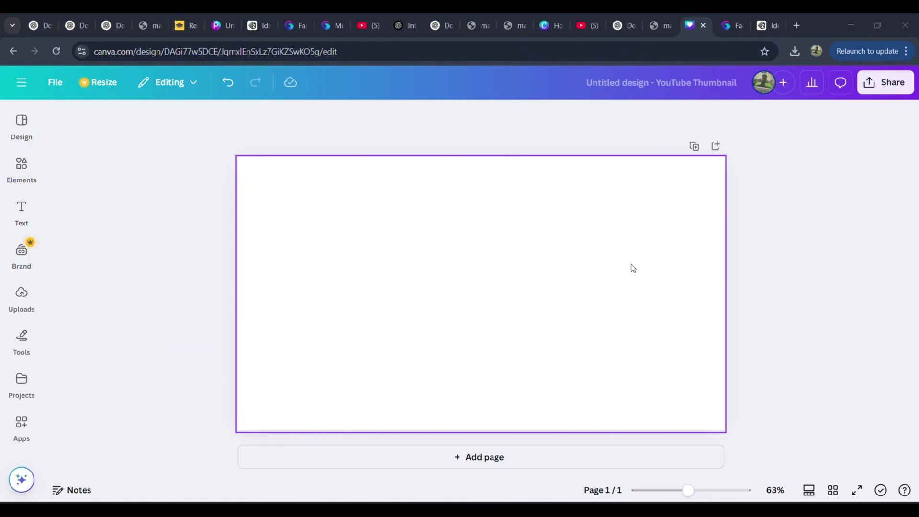
# Step: Place the downloaded "a-photo-of-a-large-group-of-diverse-pe..." image on the blank Canva page and enlarge it to fill the page
pyautogui.click(878, 25)
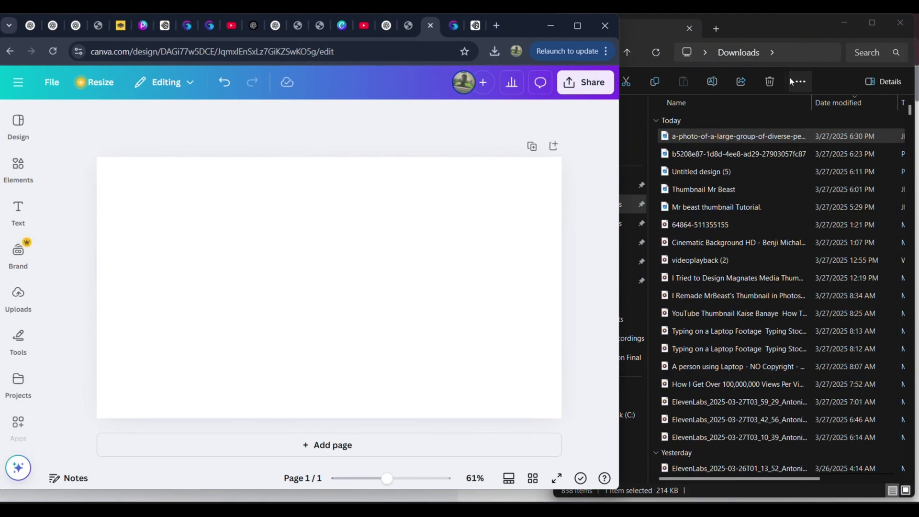
pyautogui.moveTo(721, 138); pyautogui.dragTo(320, 286)
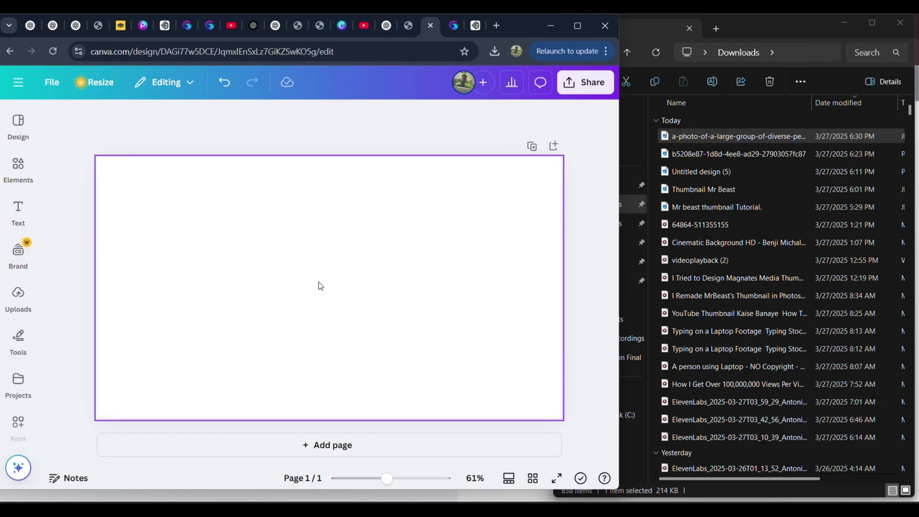
pyautogui.moveTo(182, 205); pyautogui.dragTo(96, 157)
pyautogui.moveTo(285, 369); pyautogui.dragTo(285, 407)
pyautogui.moveTo(473, 406); pyautogui.dragTo(390, 352)
pyautogui.moveTo(389, 256); pyautogui.dragTo(411, 289)
pyautogui.moveTo(412, 352); pyautogui.dragTo(520, 418)
pyautogui.moveTo(520, 288); pyautogui.dragTo(562, 288)
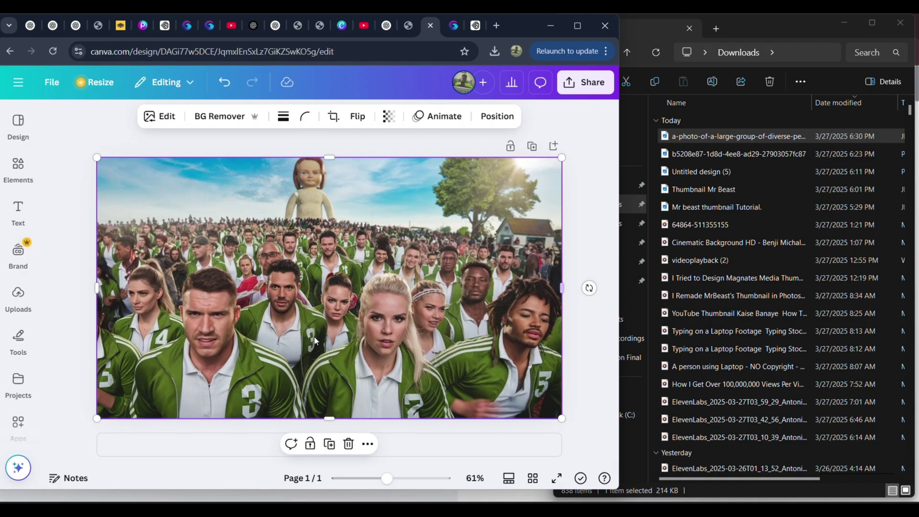
# Step: Try shifting and resizing the crowd background on the page, and undo the last three changes
pyautogui.moveTo(269, 329); pyautogui.dragTo(302, 330)
pyautogui.moveTo(129, 288); pyautogui.dragTo(96, 289)
pyautogui.moveTo(125, 306); pyautogui.dragTo(159, 306)
pyautogui.moveTo(181, 192); pyautogui.dragTo(113, 191)
pyautogui.moveTo(117, 274); pyautogui.dragTo(154, 261)
pyautogui.hotkey('ctrl', 'z')
pyautogui.hotkey('ctrl', 'z')
pyautogui.hotkey('ctrl', 'z')
pyautogui.hotkey('ctrl', 'z')
pyautogui.hotkey('ctrl', 'z')
# Step: Resize and reposition the crowd background so it spans the full width of the page
pyautogui.moveTo(411, 353); pyautogui.dragTo(541, 374)
pyautogui.moveTo(317, 359); pyautogui.dragTo(360, 354)
pyautogui.moveTo(140, 282); pyautogui.dragTo(96, 283)
pyautogui.moveTo(718, 154); pyautogui.dragTo(177, 303)
pyautogui.moveTo(259, 287); pyautogui.dragTo(176, 240)
pyautogui.moveTo(245, 317); pyautogui.dragTo(284, 317)
pyautogui.moveTo(297, 265); pyautogui.dragTo(315, 310)
pyautogui.moveTo(263, 203); pyautogui.dragTo(263, 184)
pyautogui.moveTo(184, 246); pyautogui.dragTo(230, 249)
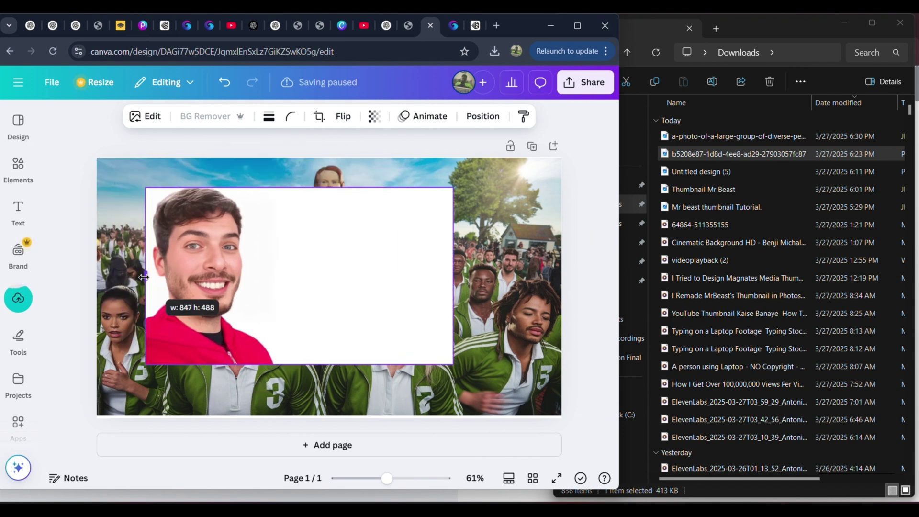
pyautogui.moveTo(151, 278); pyautogui.dragTo(145, 278)
# Step: Enlarge the face-swapped image further and align it with the page's upper-left corner
pyautogui.moveTo(298, 365); pyautogui.dragTo(298, 415)
pyautogui.moveTo(144, 300); pyautogui.dragTo(98, 301)
pyautogui.moveTo(201, 297); pyautogui.dragTo(197, 268)
pyautogui.moveTo(276, 388); pyautogui.dragTo(276, 387)
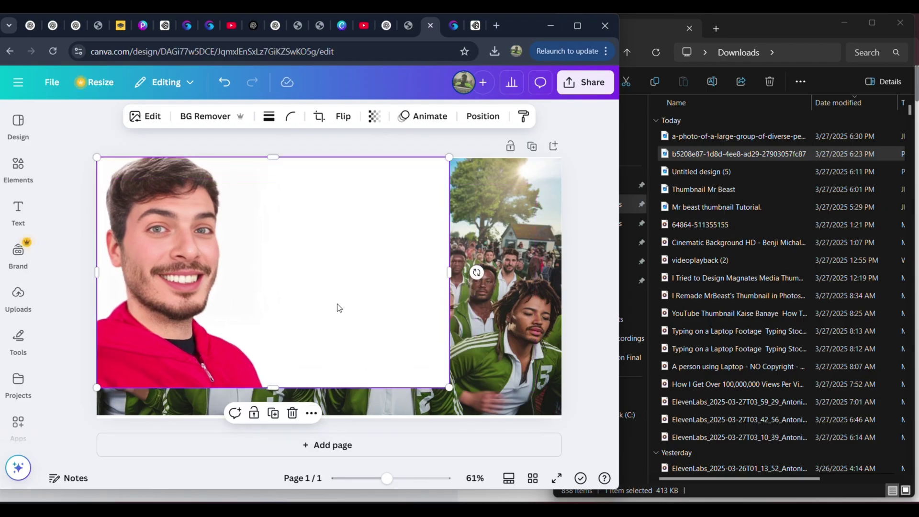
# Step: Use Magic Grab to cut out the man in the red hoodie and delete the leftover white background
pyautogui.click(145, 116)
pyautogui.click(137, 259)
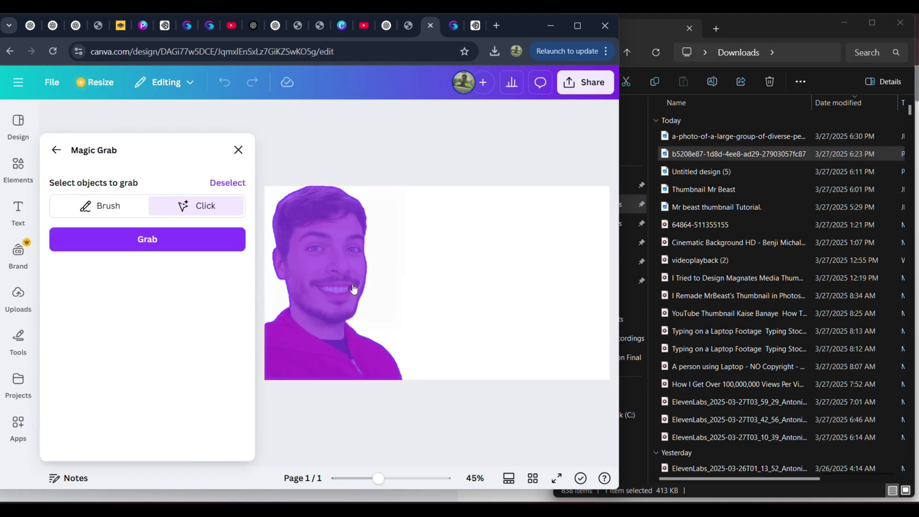
pyautogui.click(162, 234)
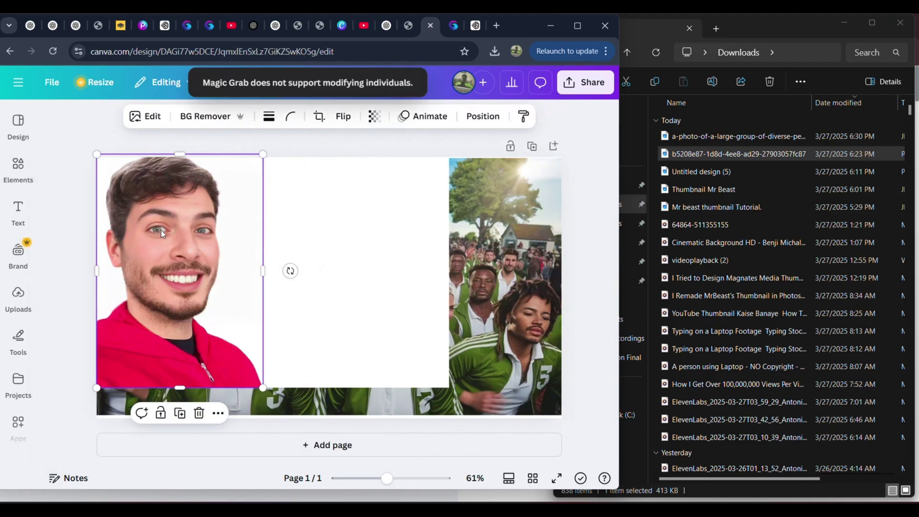
pyautogui.rightClick(413, 295)
pyautogui.click(452, 202)
pyautogui.click(192, 311)
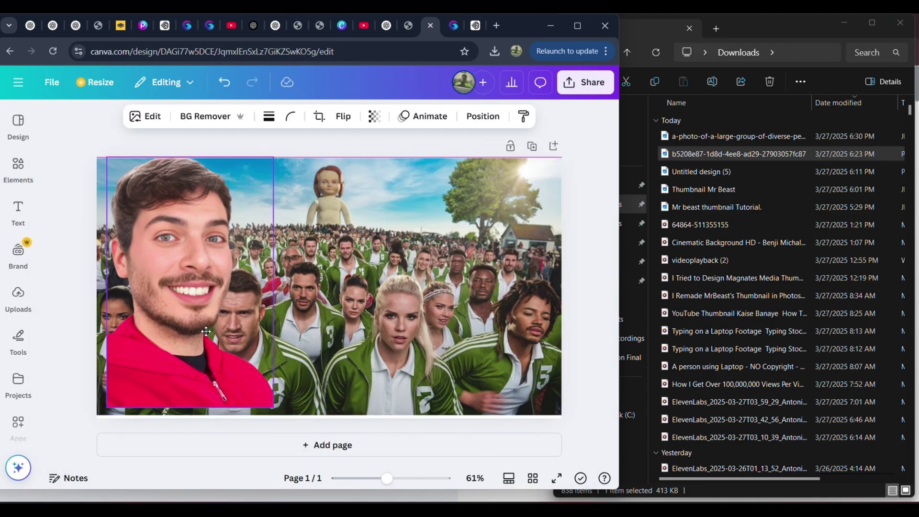
# Step: Enlarge the cut-out man and position him against the page's left edge so he spans nearly the full page height
pyautogui.moveTo(209, 332); pyautogui.dragTo(212, 332)
pyautogui.moveTo(113, 282); pyautogui.dragTo(97, 302)
pyautogui.moveTo(165, 245); pyautogui.dragTo(184, 256)
pyautogui.moveTo(206, 168); pyautogui.dragTo(209, 158)
pyautogui.moveTo(115, 289); pyautogui.dragTo(96, 288)
pyautogui.moveTo(298, 418); pyautogui.dragTo(279, 394)
pyautogui.moveTo(187, 393); pyautogui.dragTo(187, 418)
pyautogui.moveTo(186, 262); pyautogui.dragTo(205, 262)
pyautogui.moveTo(208, 159); pyautogui.dragTo(208, 157)
pyautogui.moveTo(115, 288); pyautogui.dragTo(113, 287)
pyautogui.moveTo(296, 159); pyautogui.dragTo(289, 169)
pyautogui.moveTo(223, 255); pyautogui.dragTo(208, 249)
pyautogui.moveTo(274, 289); pyautogui.dragTo(286, 289)
pyautogui.moveTo(194, 164); pyautogui.dragTo(193, 159)
pyautogui.click(318, 338)
pyautogui.click(145, 425)
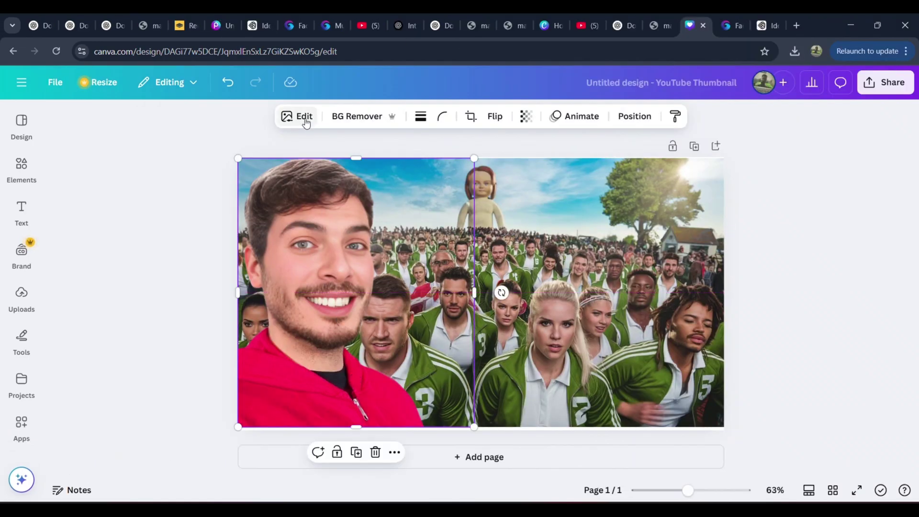
# Step: Open the image adjustments for the cut-out man and set the brightness to 14
pyautogui.click(305, 117)
pyautogui.scroll(-3, 167, 298)
pyautogui.scroll(3, 158, 240)
pyautogui.click(152, 158)
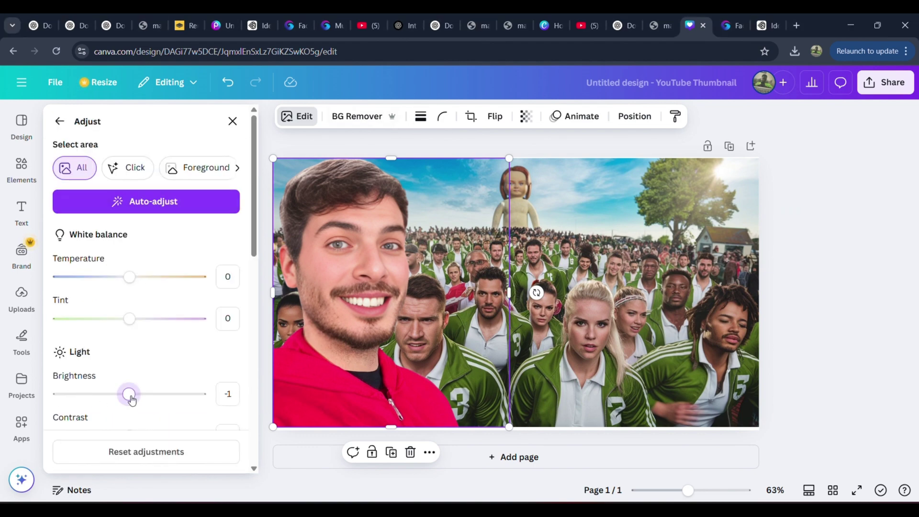
pyautogui.moveTo(130, 394); pyautogui.dragTo(140, 395)
# Step: Set the saturation of the cut-out man to -5, keep the contrast at 0 and deselect him
pyautogui.scroll(-2, 135, 338)
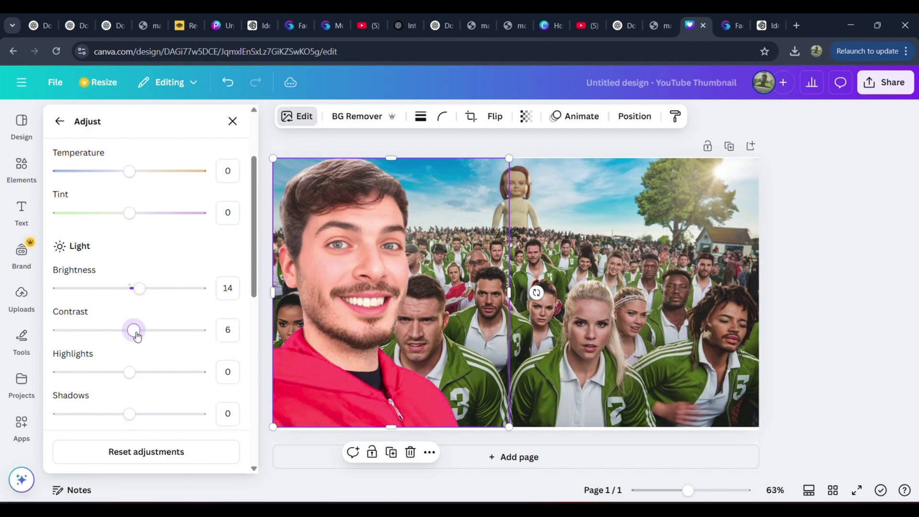
pyautogui.scroll(-2, 190, 301)
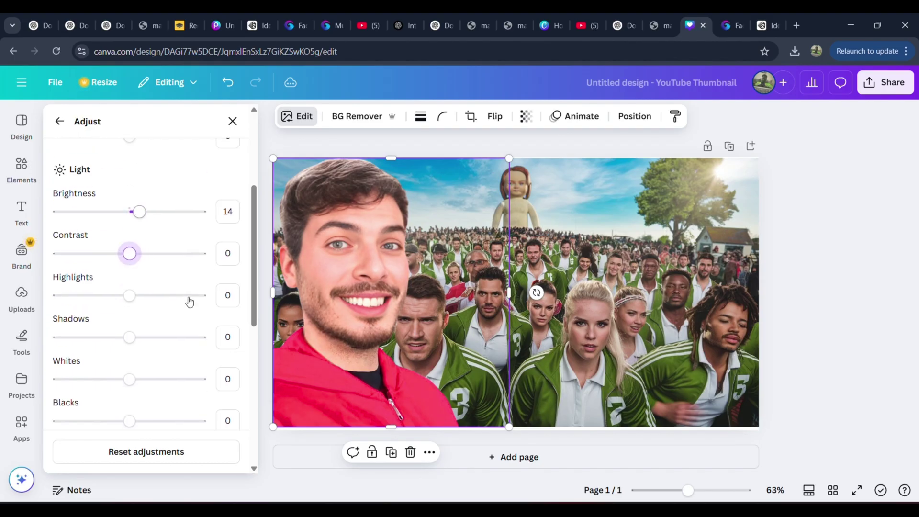
pyautogui.scroll(-5, 185, 314)
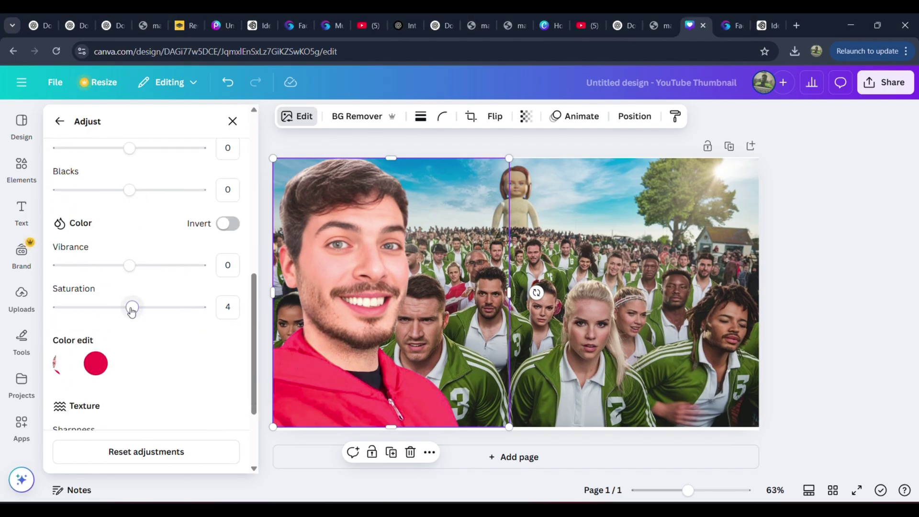
pyautogui.moveTo(129, 307)
pyautogui.mouseDown()
pyautogui.moveTo(111, 313)
pyautogui.moveTo(131, 314)
pyautogui.mouseUp()
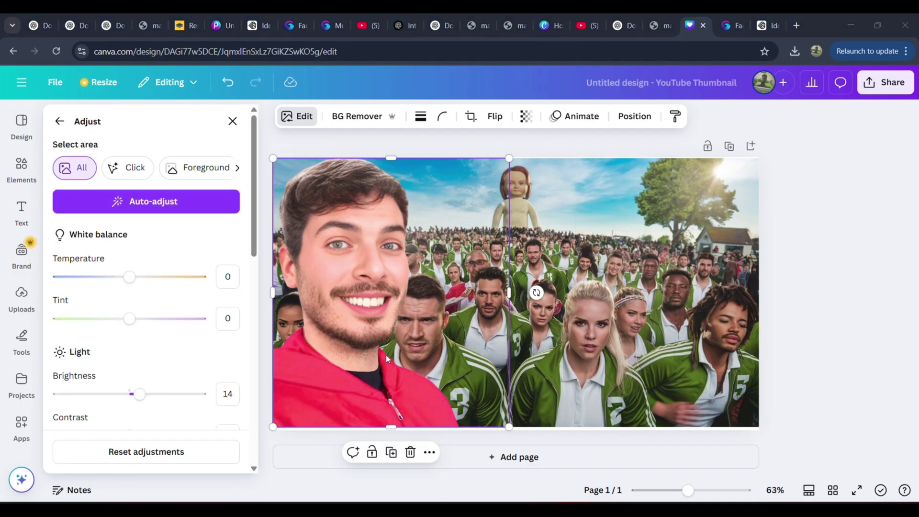
pyautogui.scroll(-8, 193, 329)
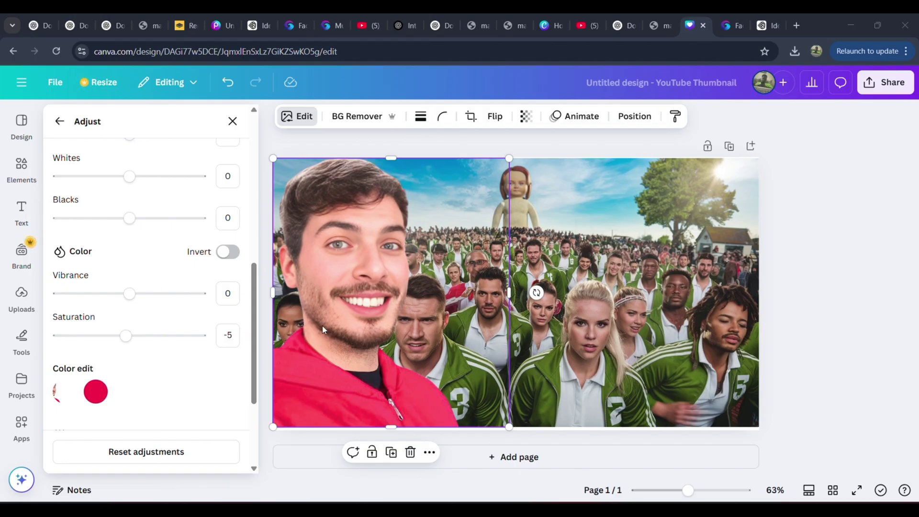
pyautogui.click(797, 282)
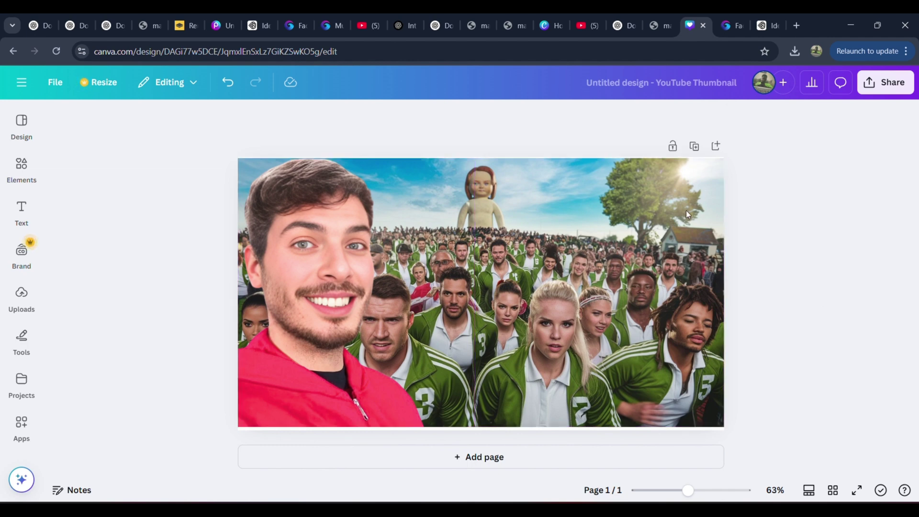
pyautogui.click(395, 36)
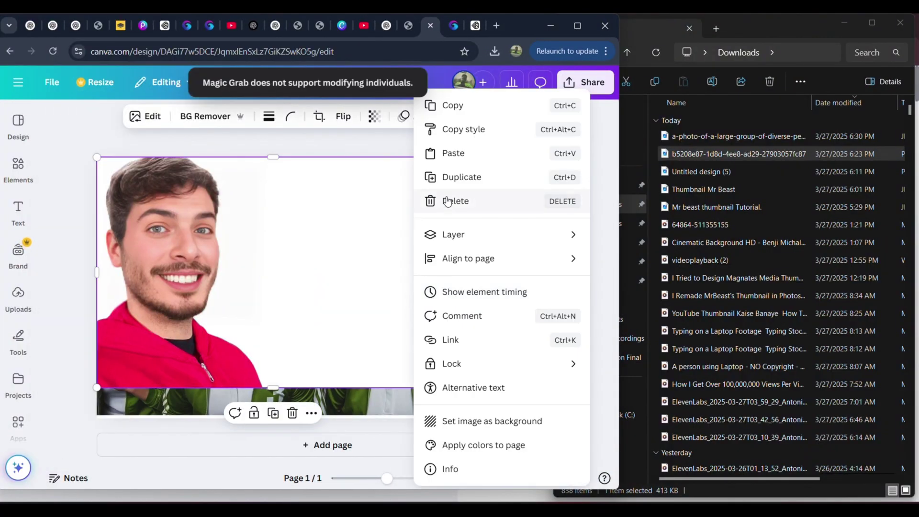
# Step: Delete the leftover white background behind the man, and enlarge and position him at the page's left edge, spanning nearly its full height
pyautogui.click(452, 201)
pyautogui.click(201, 287)
pyautogui.moveTo(180, 388); pyautogui.dragTo(177, 410)
pyautogui.moveTo(113, 284); pyautogui.dragTo(99, 285)
pyautogui.moveTo(184, 169); pyautogui.dragTo(211, 159)
pyautogui.moveTo(115, 289); pyautogui.dragTo(97, 291)
pyautogui.moveTo(299, 418); pyautogui.dragTo(278, 393)
pyautogui.moveTo(188, 393); pyautogui.dragTo(188, 415)
pyautogui.moveTo(188, 258); pyautogui.dragTo(207, 261)
pyautogui.moveTo(115, 290); pyautogui.dragTo(113, 290)
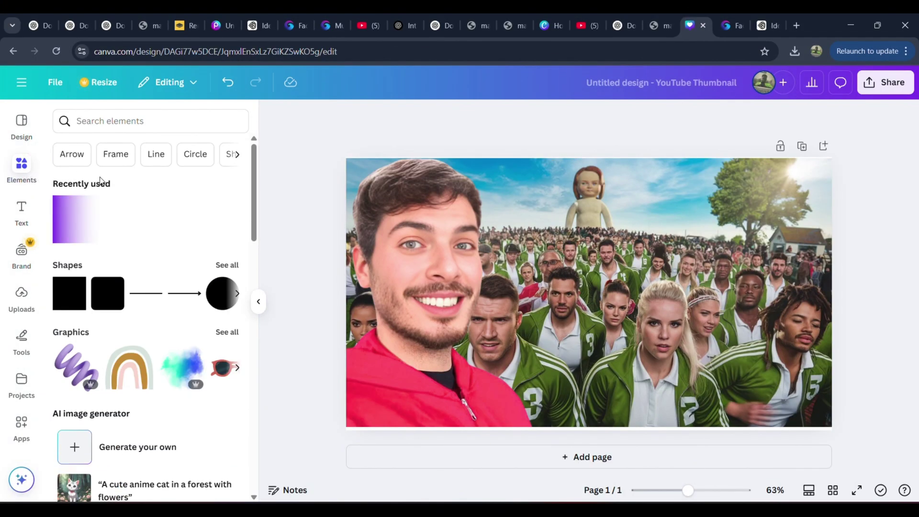
# Step: Search the elements for "transparent gradient" and add the purple gradient that fades out horizontally to the page's upper-left corner
pyautogui.click(144, 121)
pyautogui.write('tra')
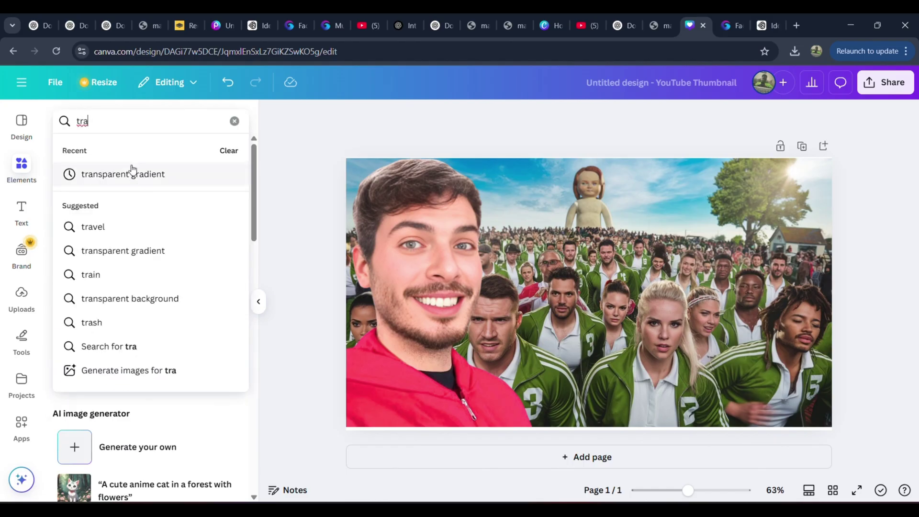
pyautogui.click(133, 173)
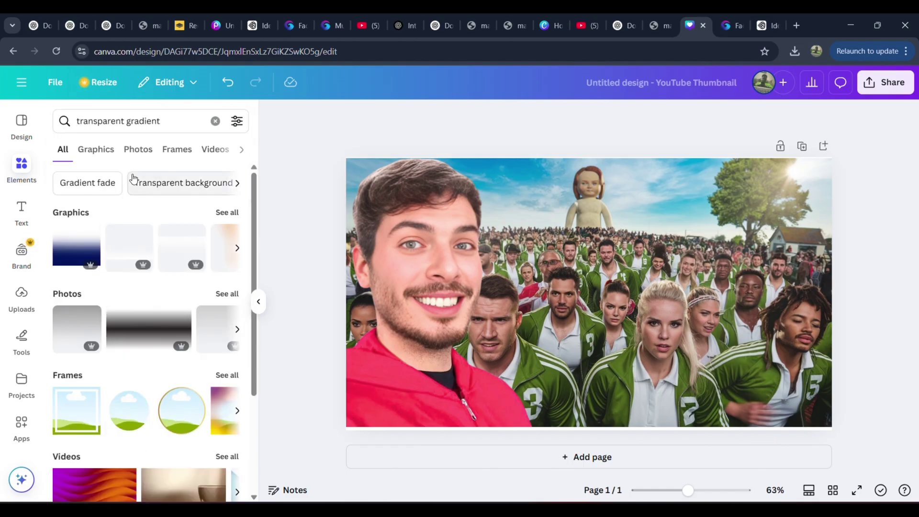
pyautogui.click(242, 253)
pyautogui.click(242, 254)
pyautogui.moveTo(132, 255); pyautogui.dragTo(368, 190)
# Step: Enlarge the purple gradient to the full page height and align it with the page's left edge
pyautogui.moveTo(461, 272); pyautogui.dragTo(663, 328)
pyautogui.hotkey('ctrl', 'z')
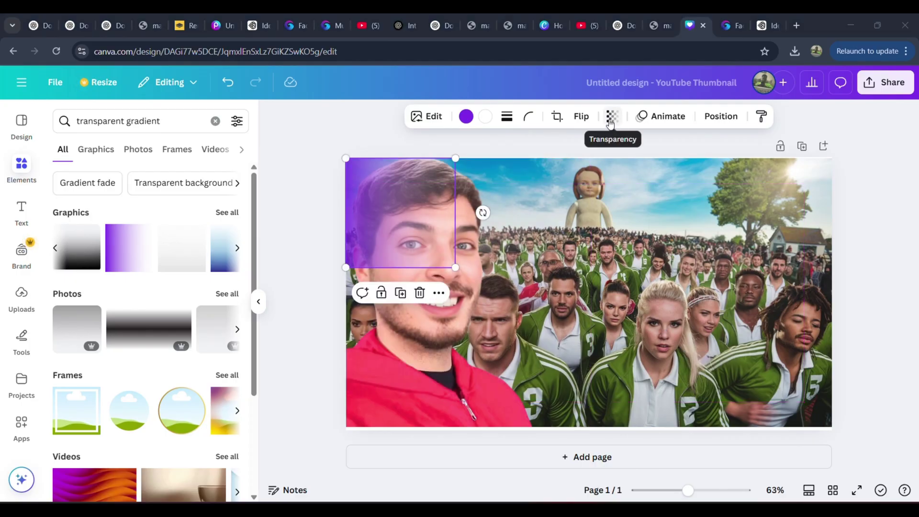
pyautogui.click(613, 116)
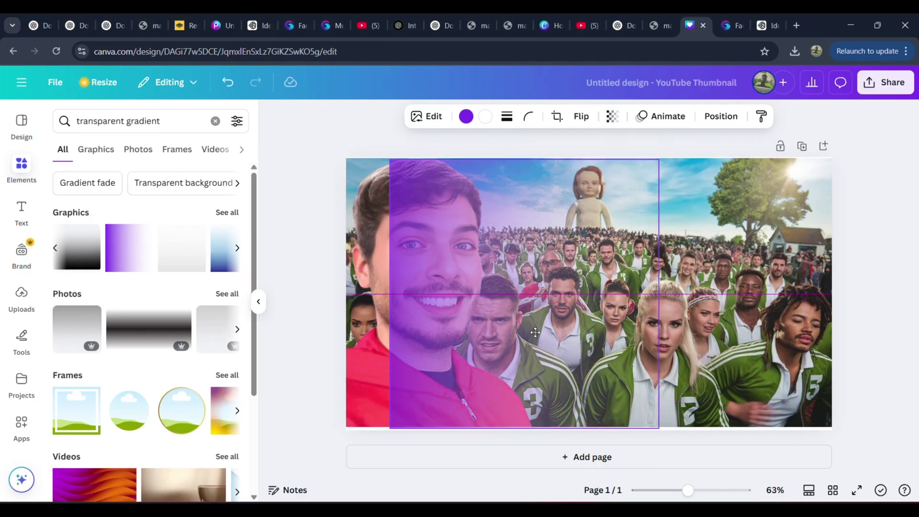
pyautogui.moveTo(528, 332); pyautogui.dragTo(490, 333)
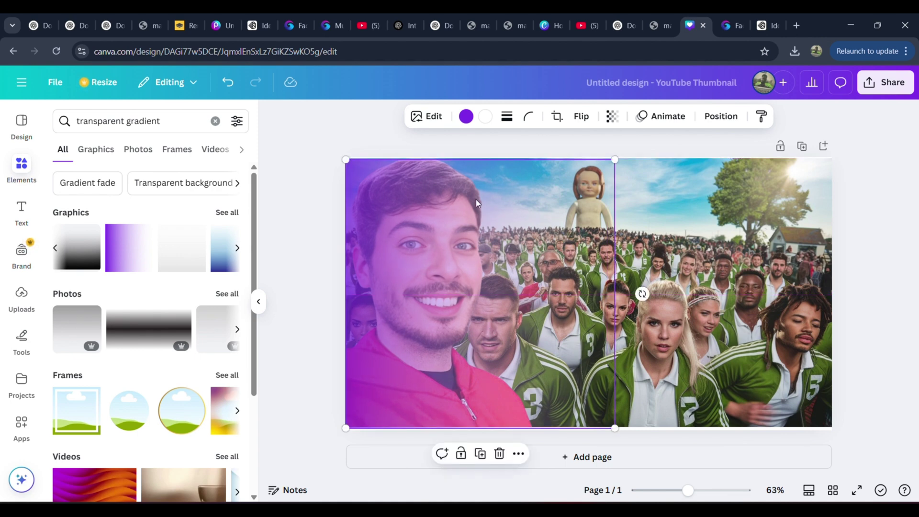
# Step: Recolor the gradient white and send it backward behind the man, over the crowd background
pyautogui.click(467, 117)
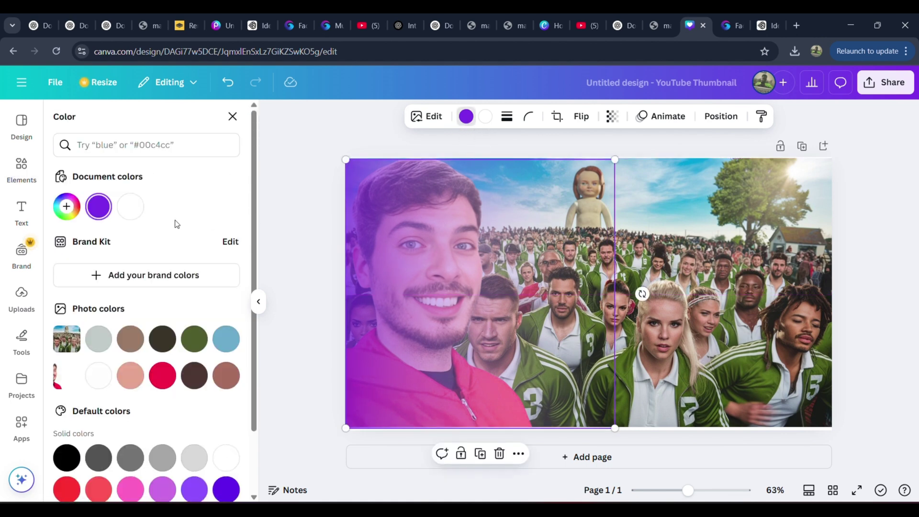
pyautogui.click(134, 210)
pyautogui.rightClick(450, 295)
pyautogui.moveTo(455, 244)
pyautogui.click(636, 268)
pyautogui.moveTo(532, 259); pyautogui.dragTo(523, 251)
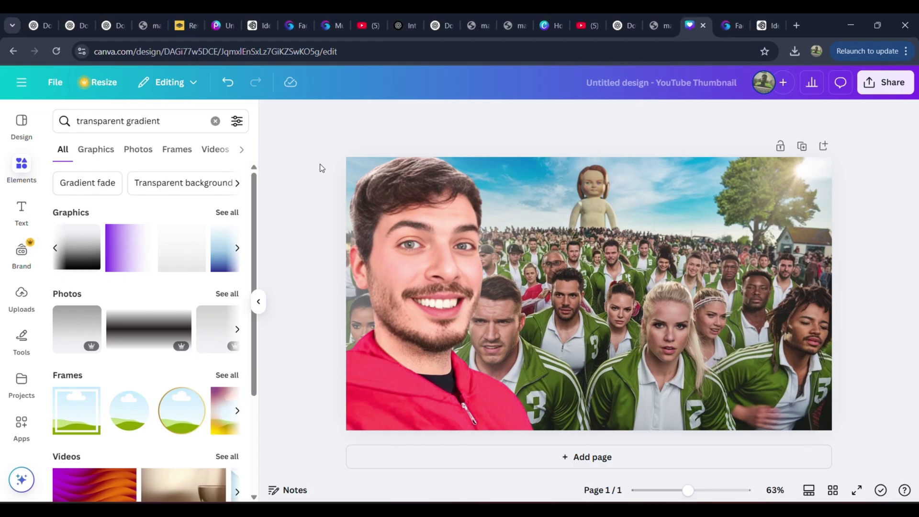
pyautogui.click(257, 304)
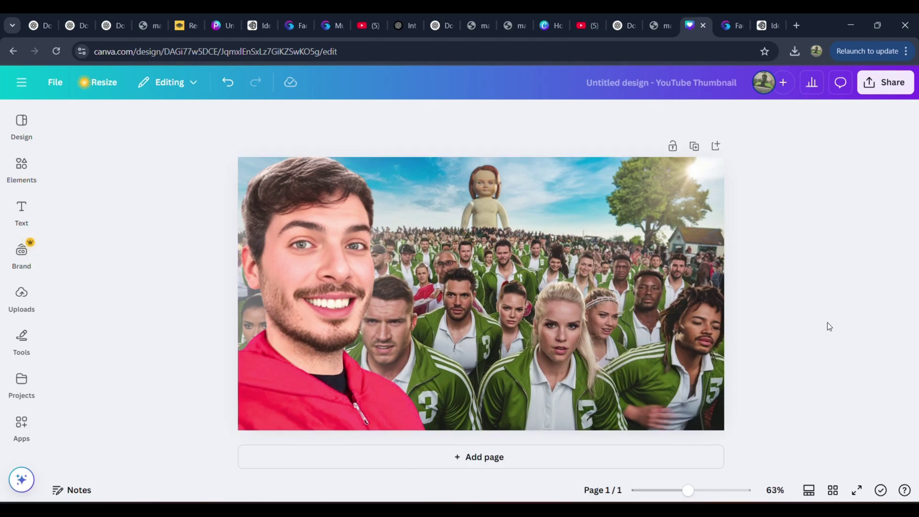